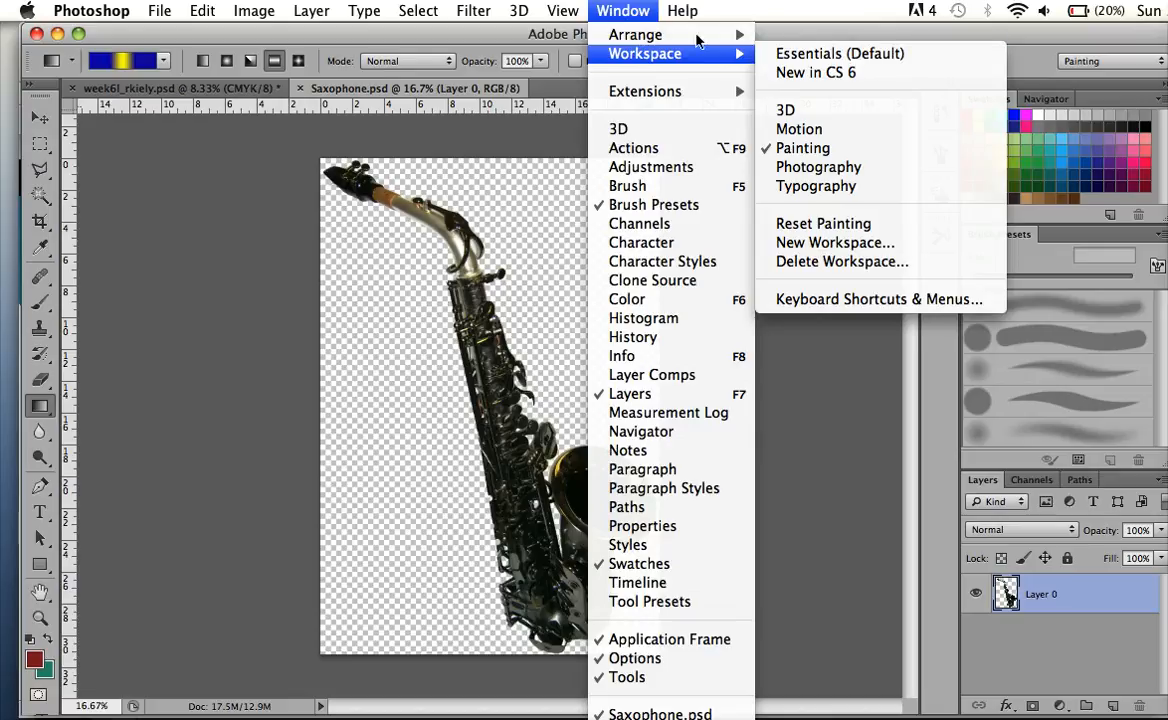
Tile all open documents vertically so both images sit side by side, and activate the Move tool.
mouse_move(621, 34)
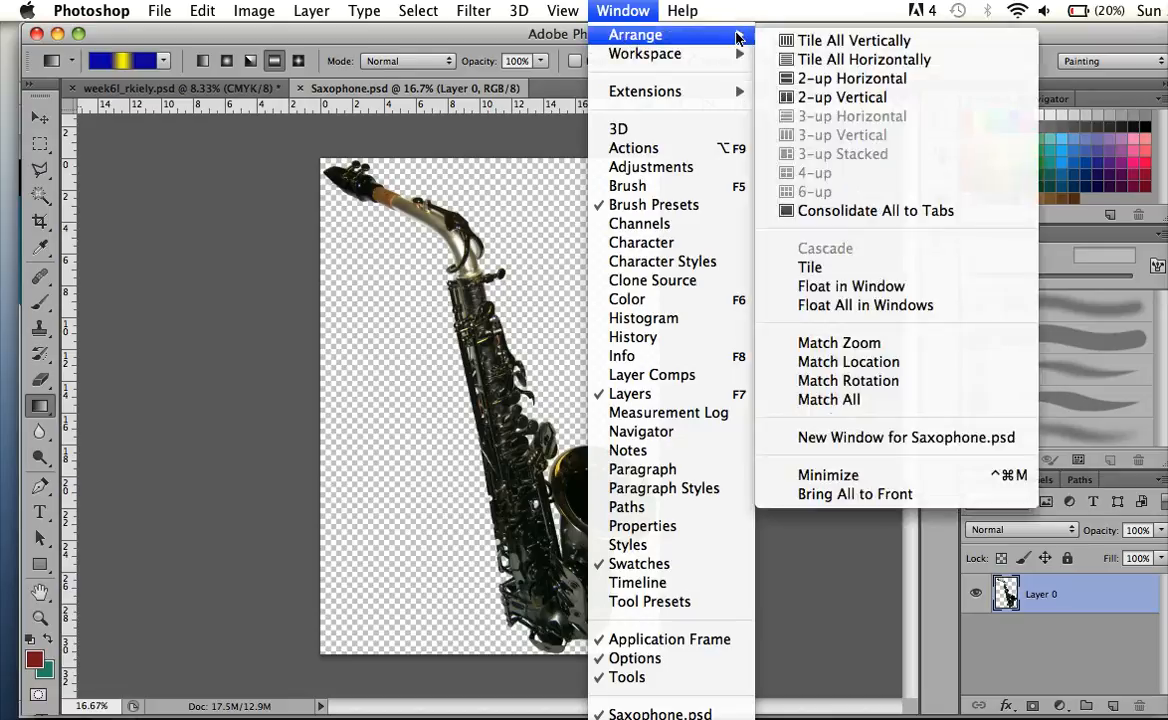
click(779, 42)
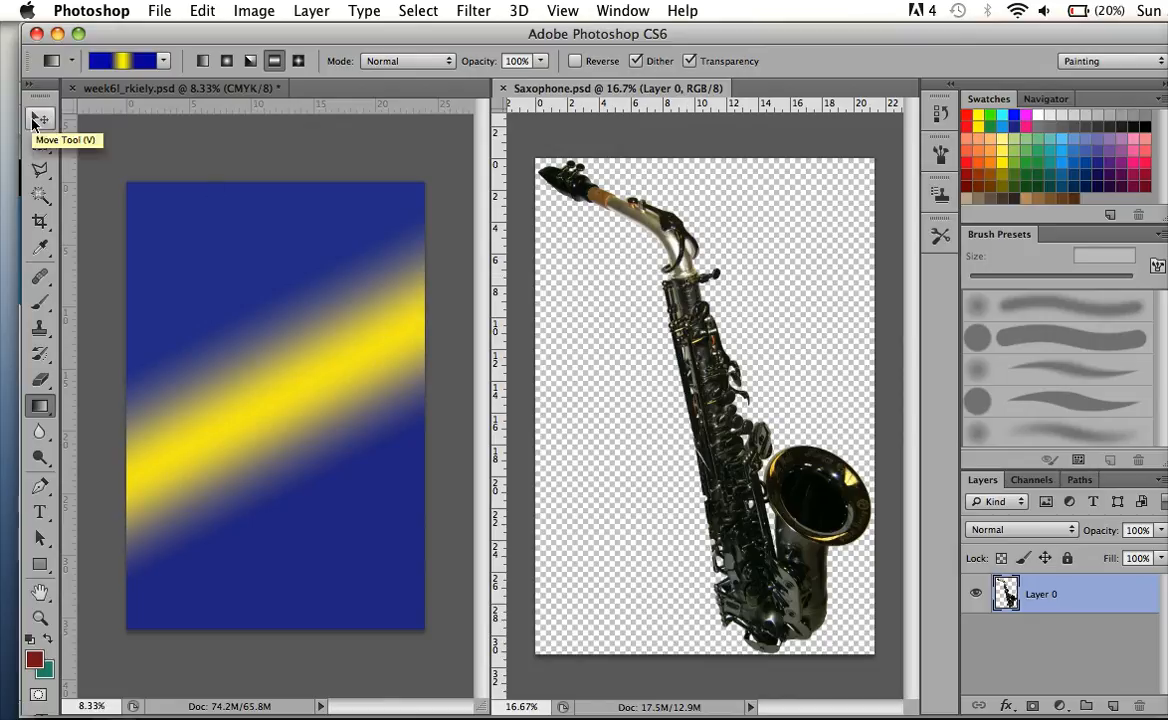
click(36, 121)
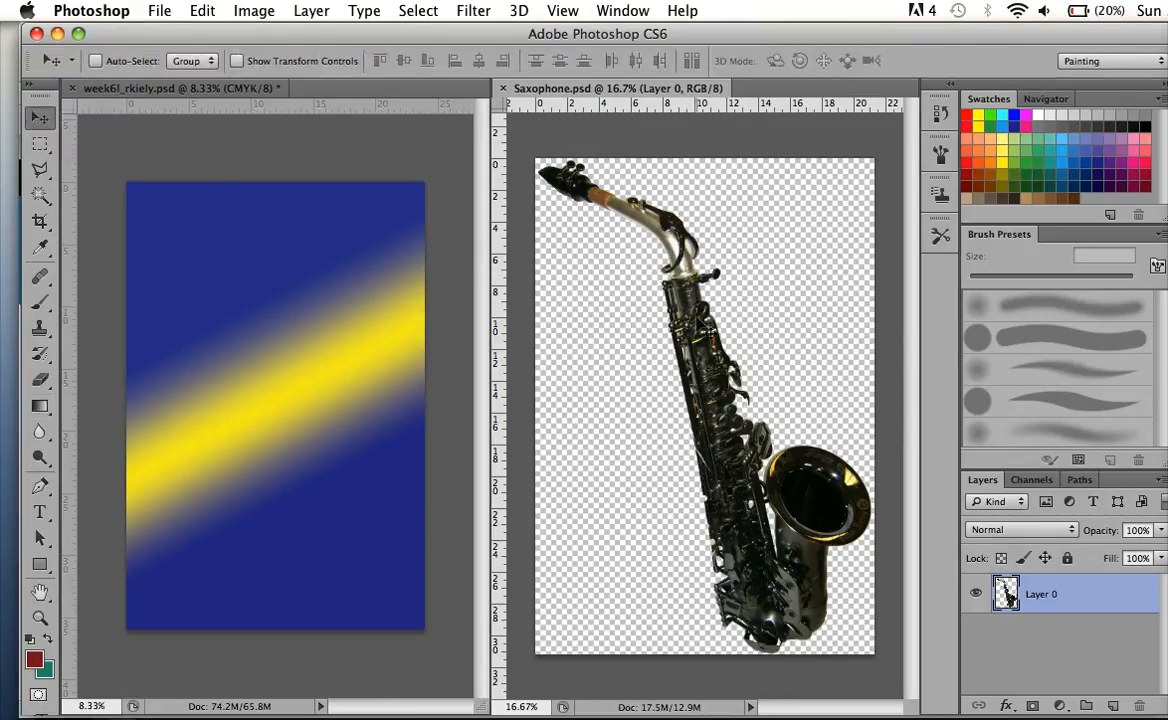
drag(625, 332, 331, 325)
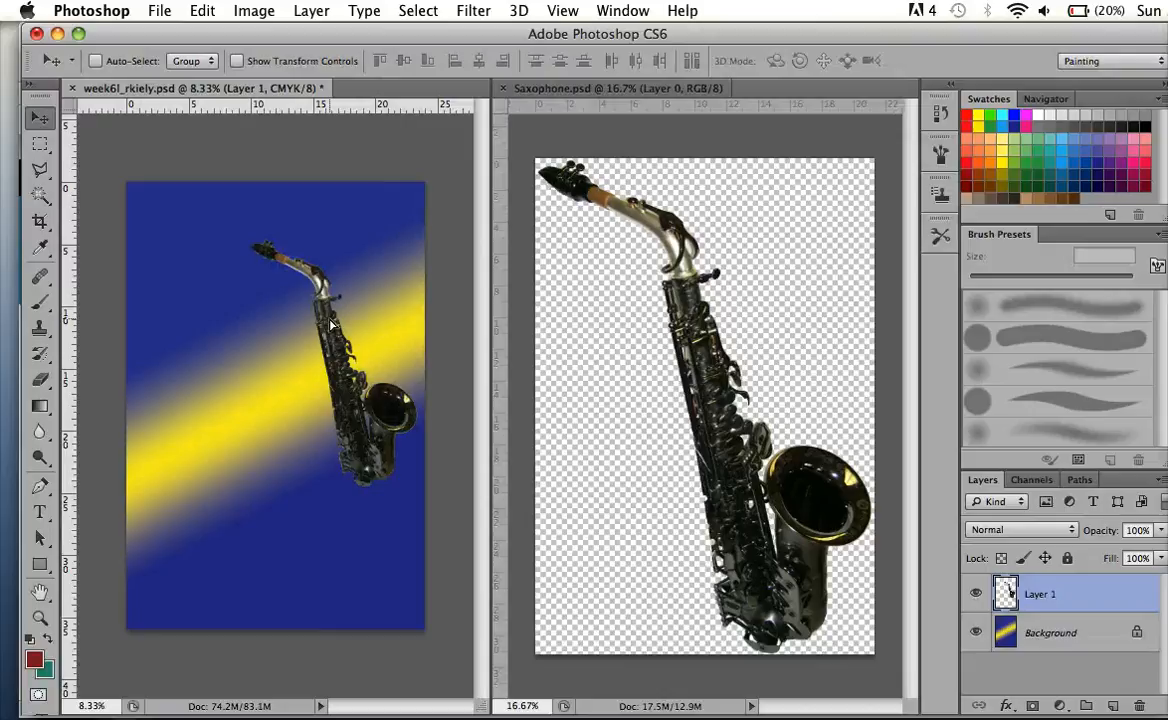
drag(297, 276, 280, 349)
drag(322, 397, 318, 394)
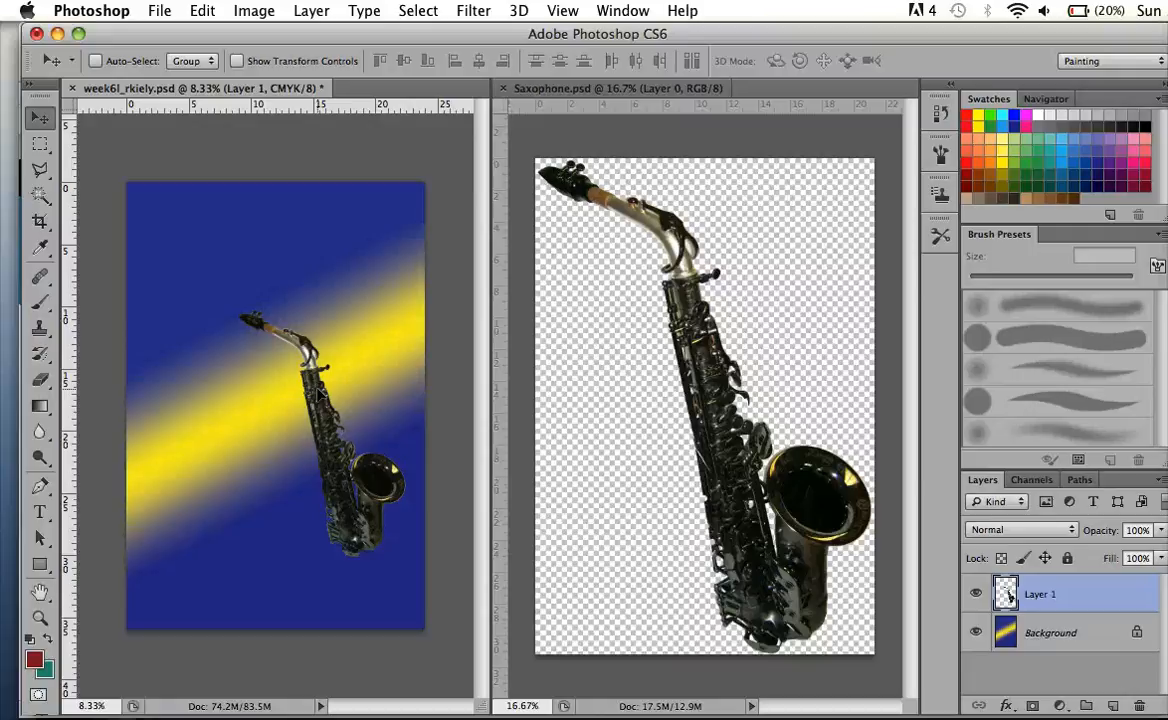
key(super+z)
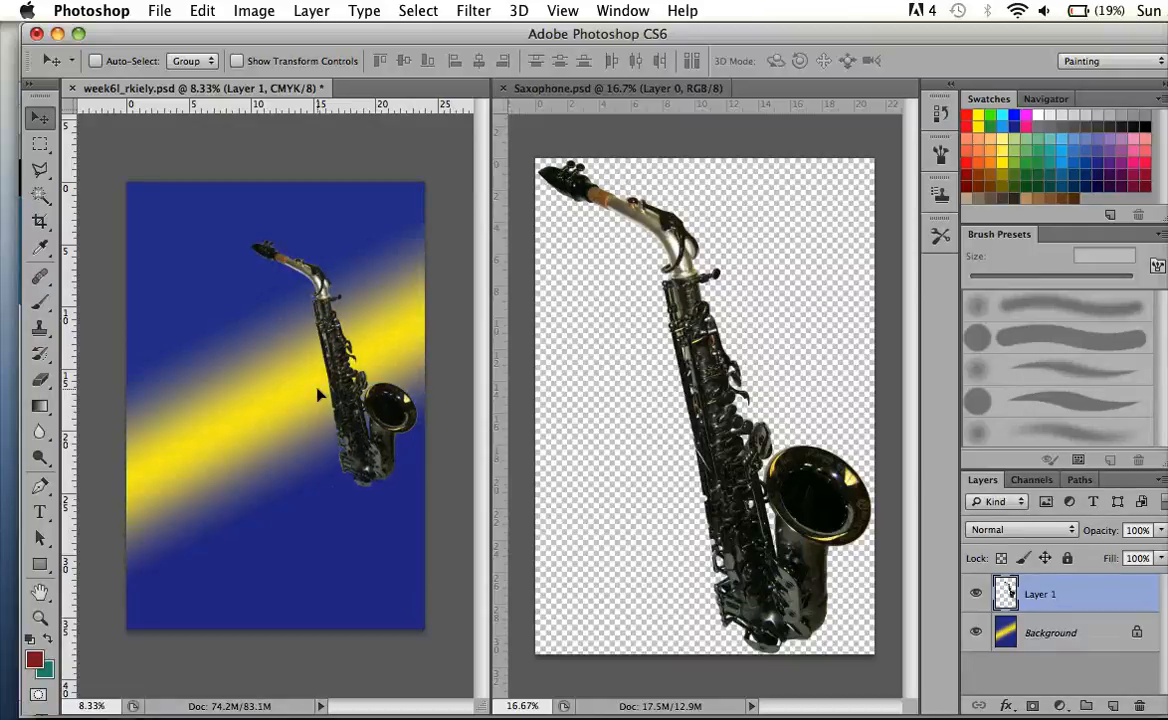
key(super+alt+z)
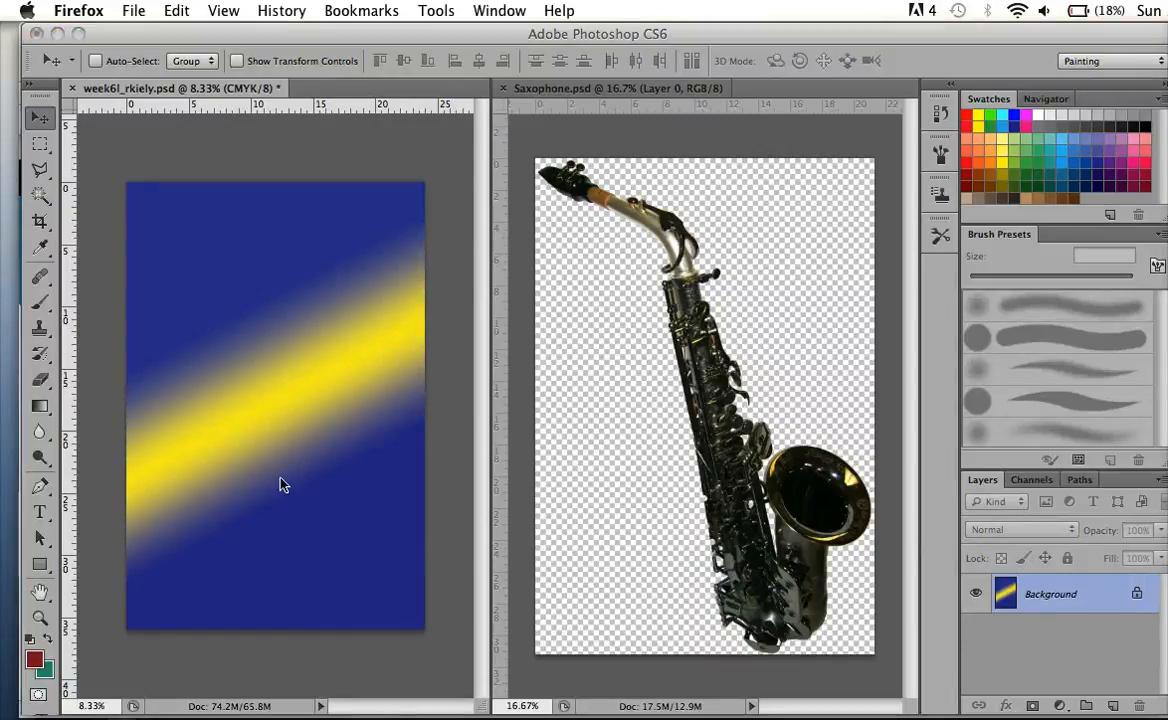
Copy the saxophone from Saxophone.psd onto the upper middle of the blue and yellow gradient image.
click(283, 472)
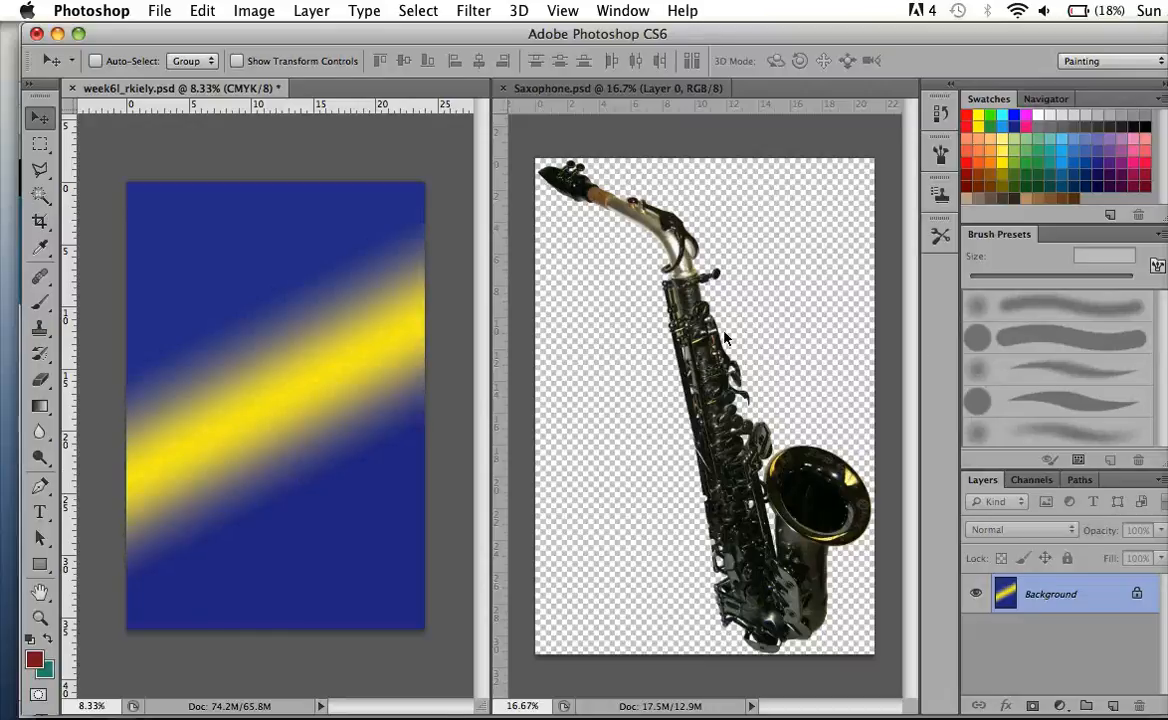
click(631, 312)
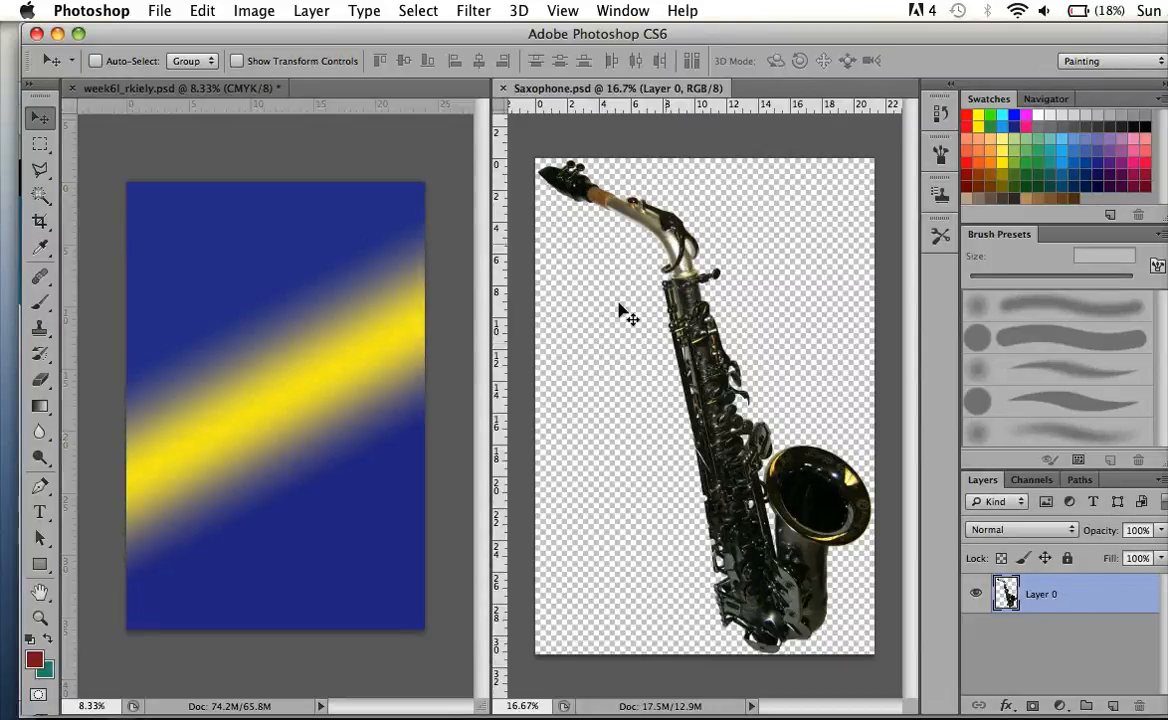
click(184, 249)
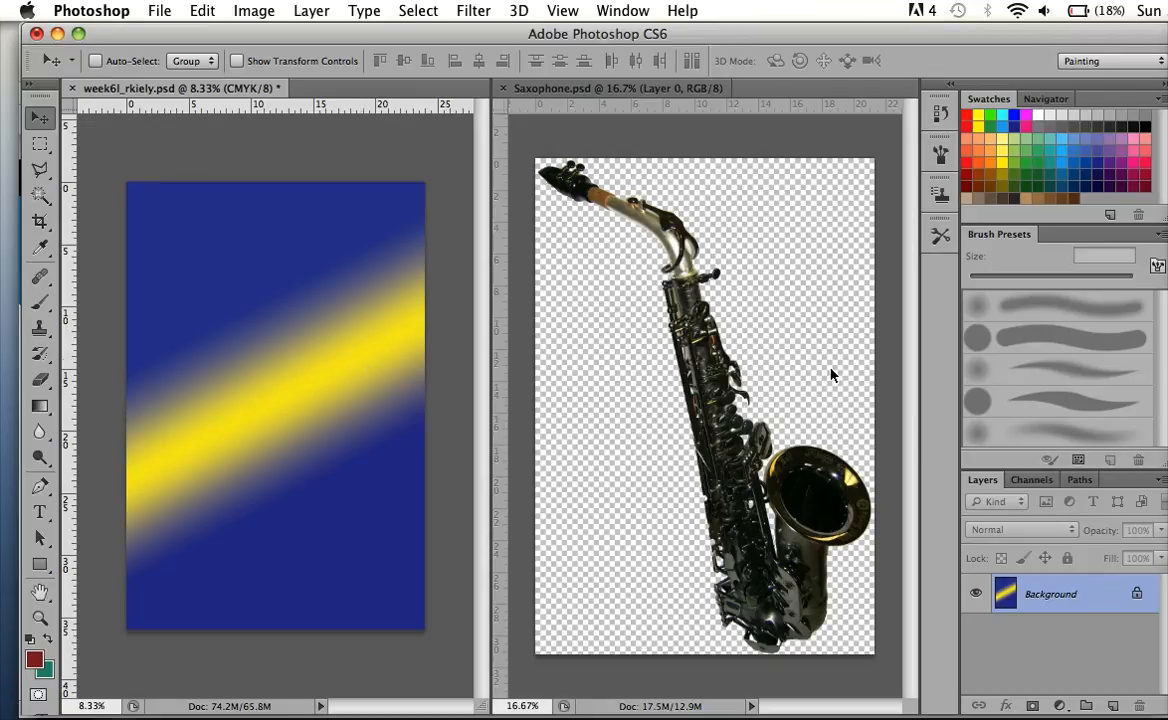
click(635, 345)
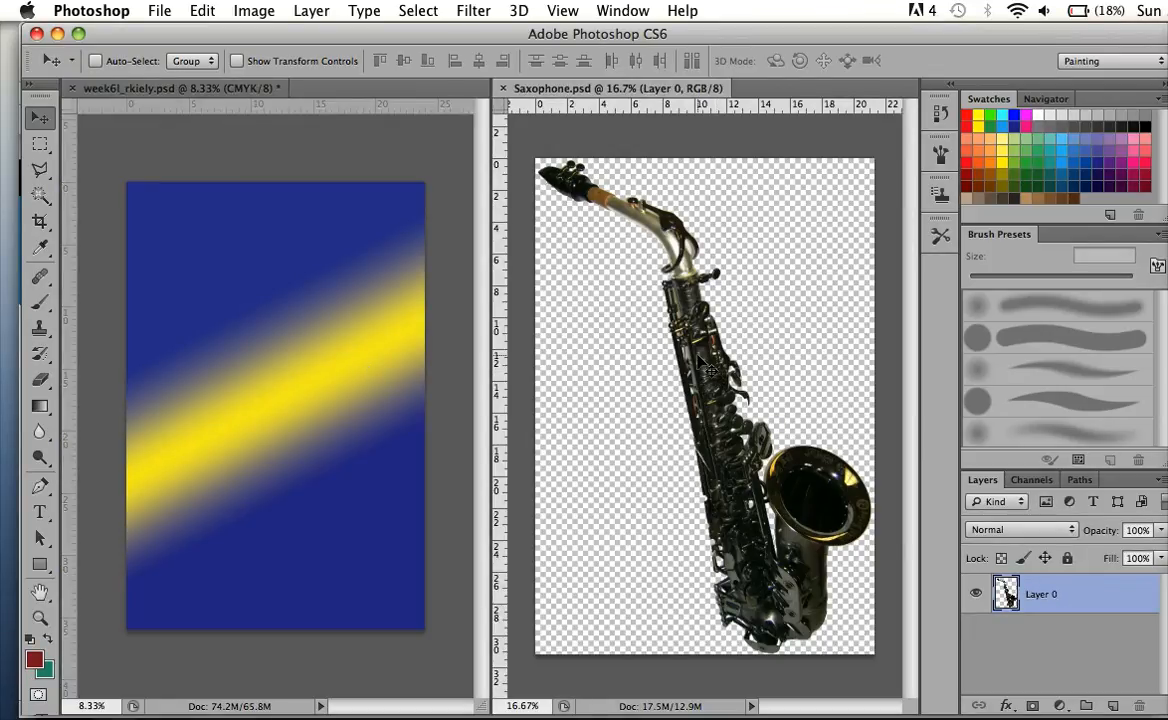
drag(708, 370, 276, 334)
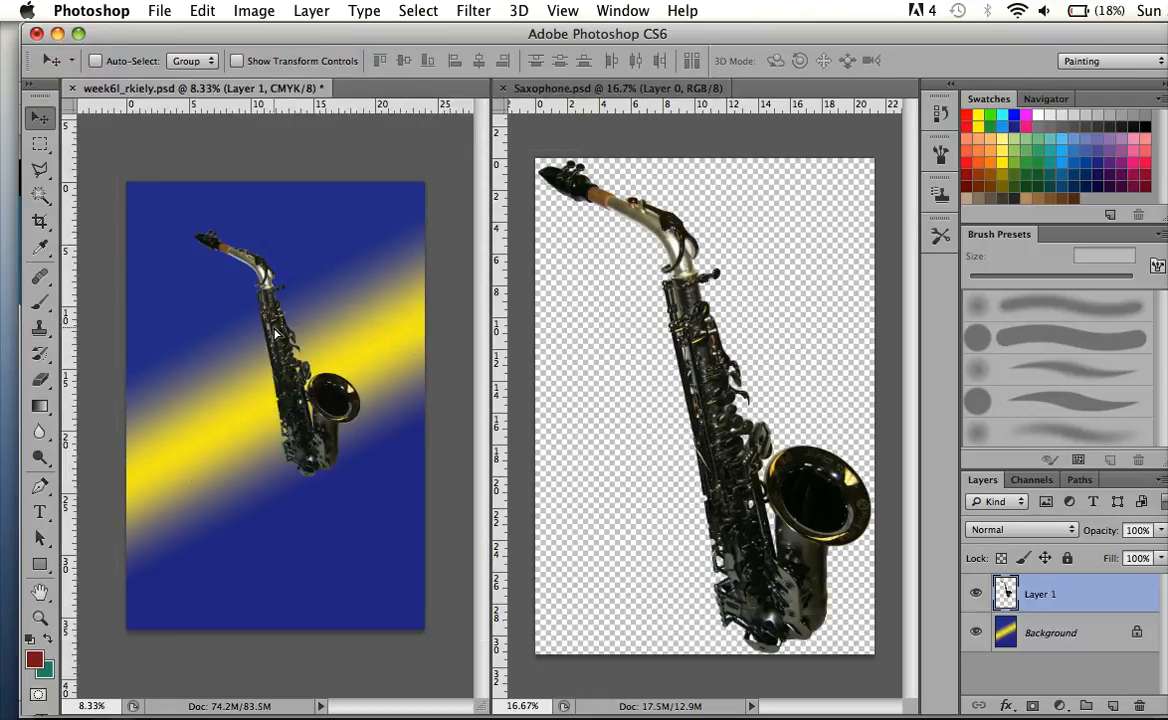
Scale the copied saxophone proportionally down to about 31.5%, and in a second transform back up to about 446%.
key(super+t)
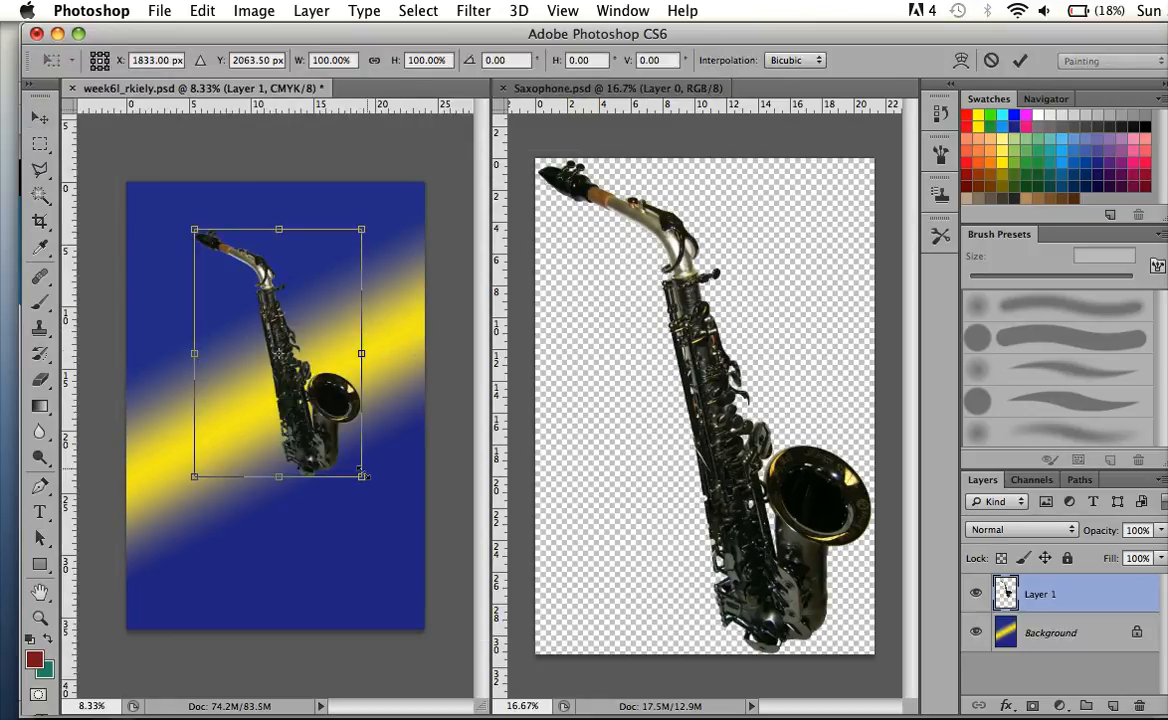
drag(363, 476, 247, 307)
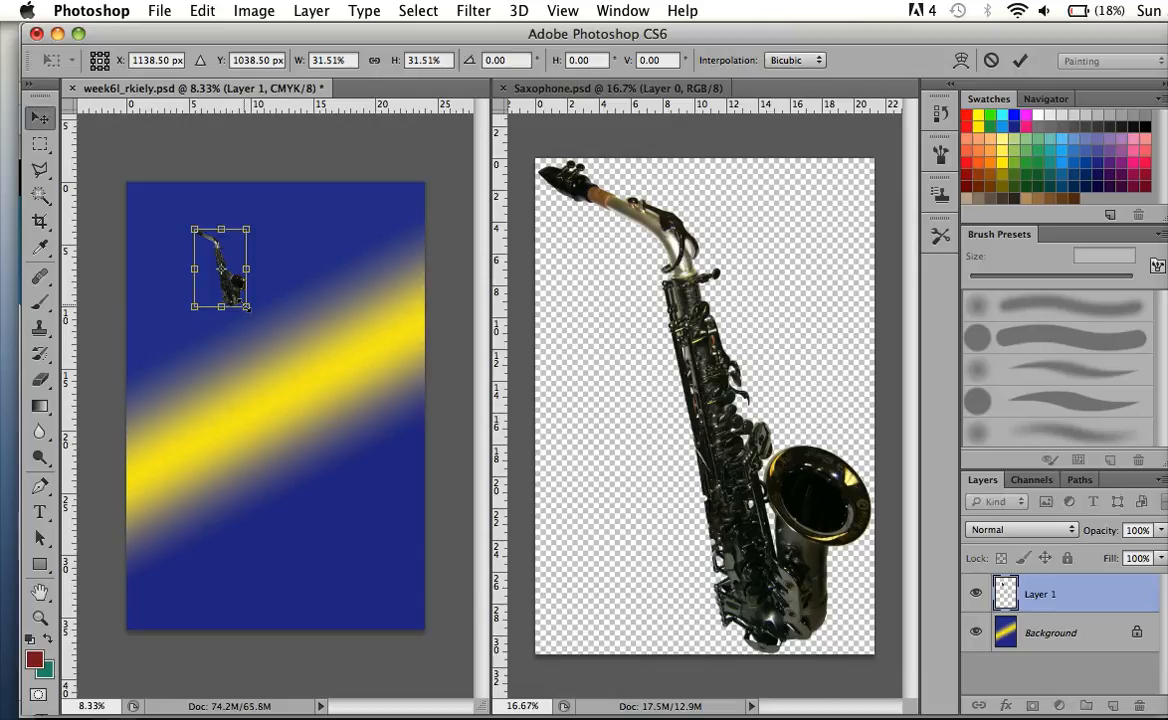
key(Return)
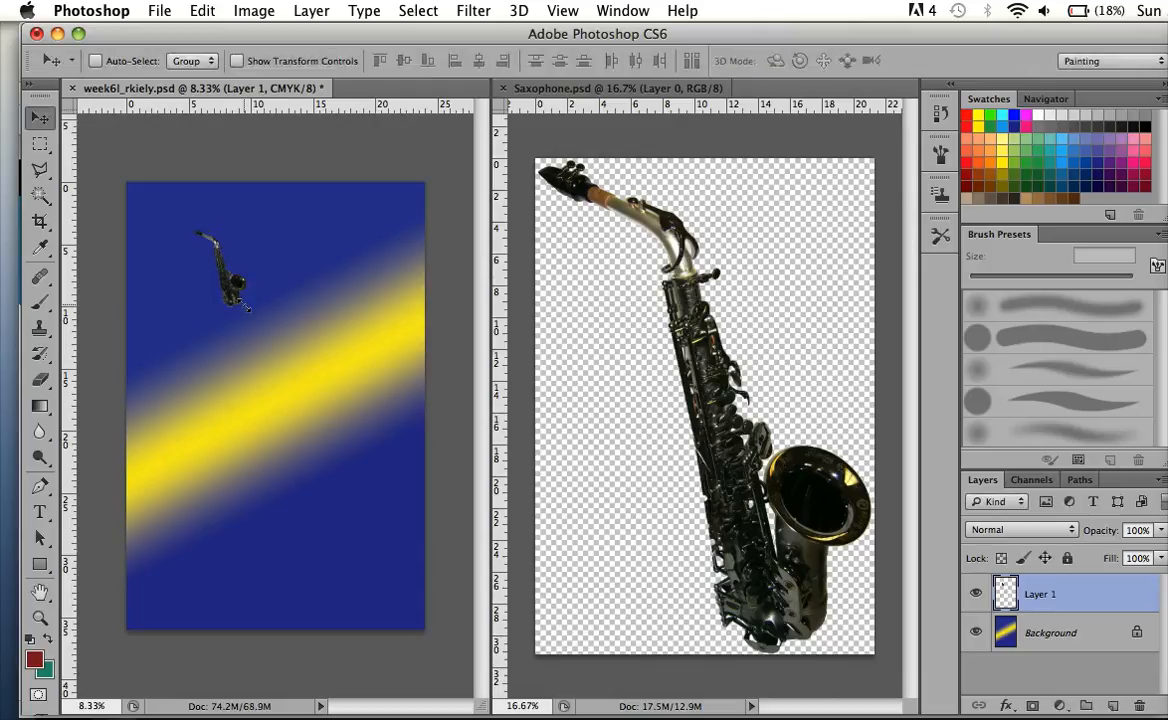
key(super+t)
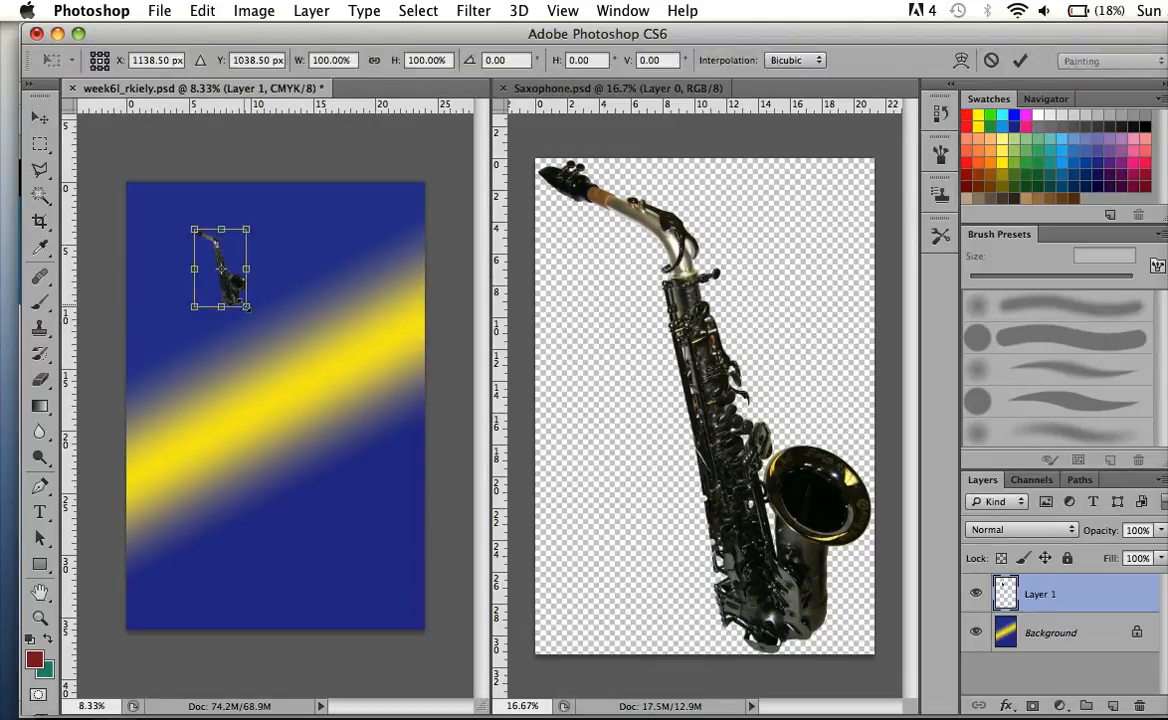
drag(246, 307, 404, 594)
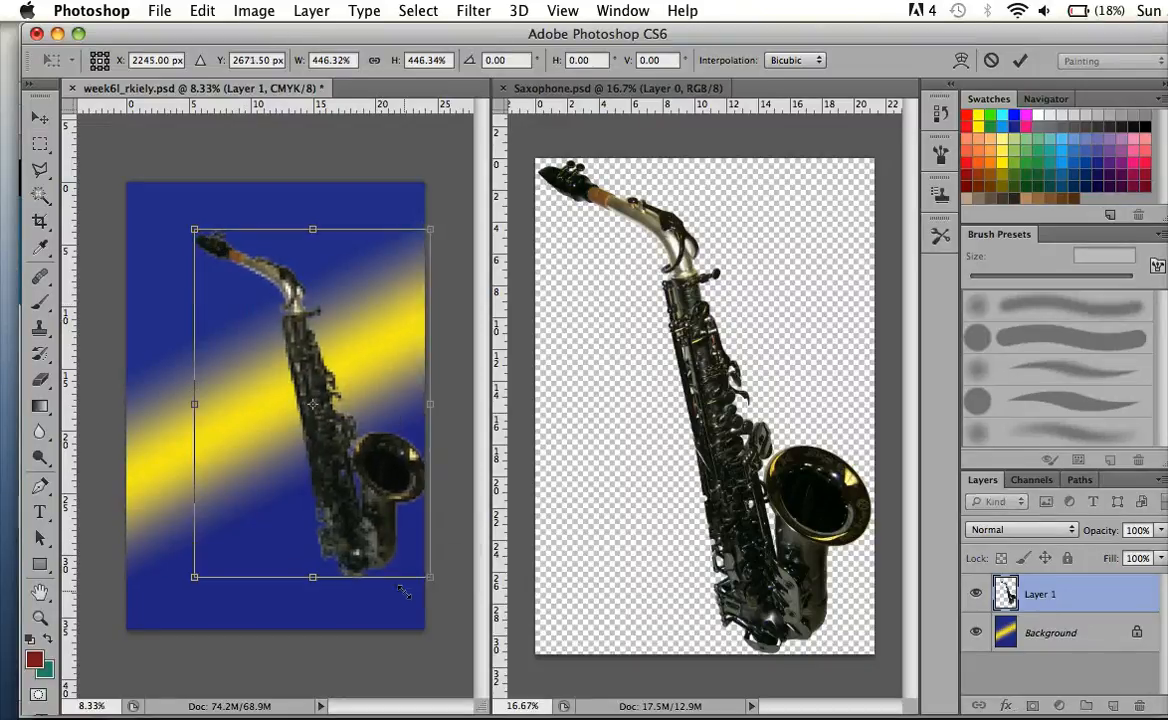
key(Return)
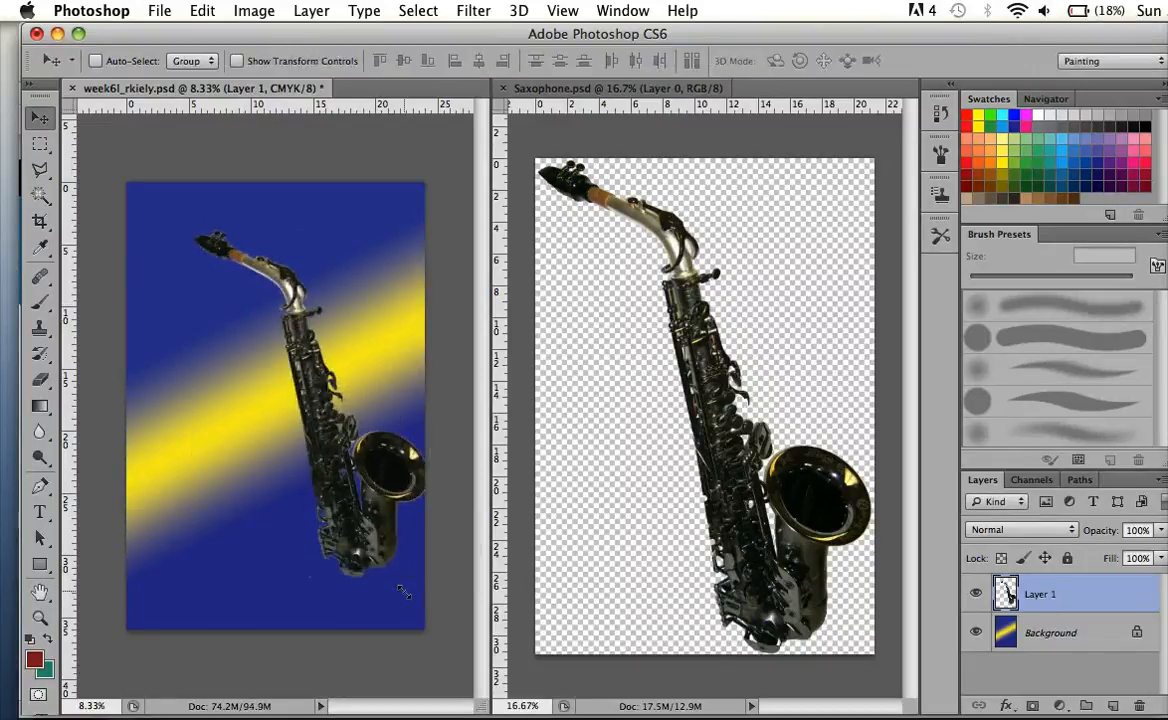
Examine the rescaled saxophone's detail and edges up close for loss of image quality.
key(super+equal)
key(super+equal)
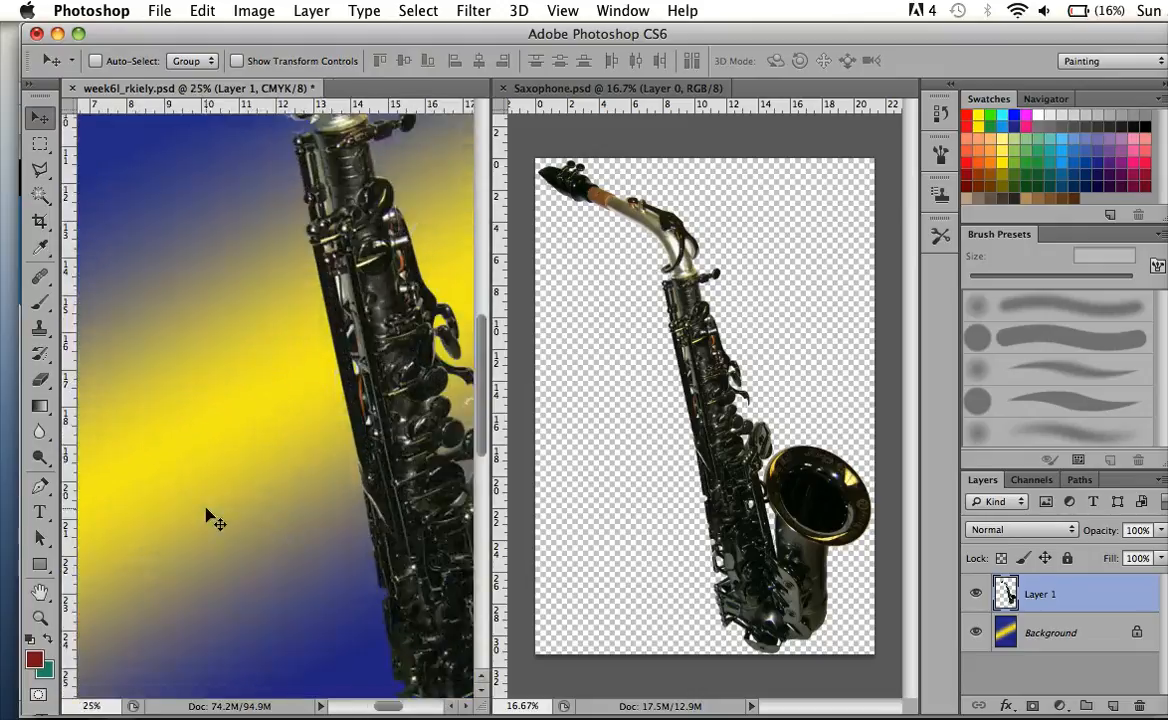
key(super+equal)
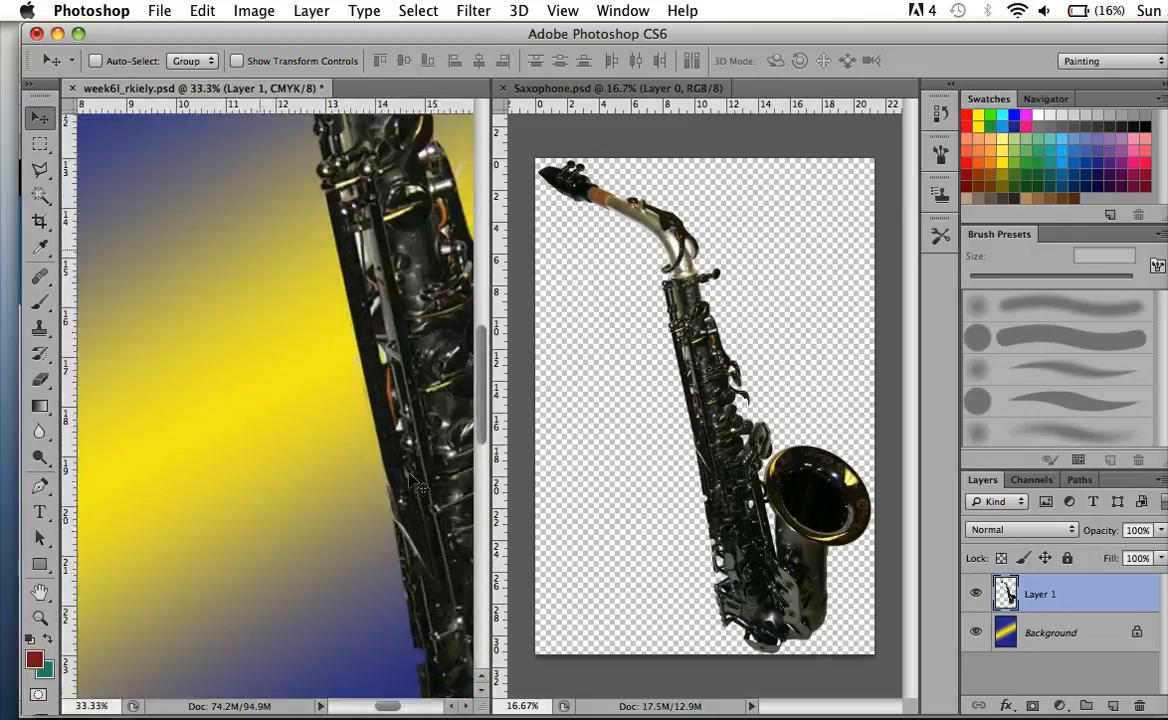
key(super+equal)
key(super+minus)
key(super+minus)
key(super+minus)
key(super+minus)
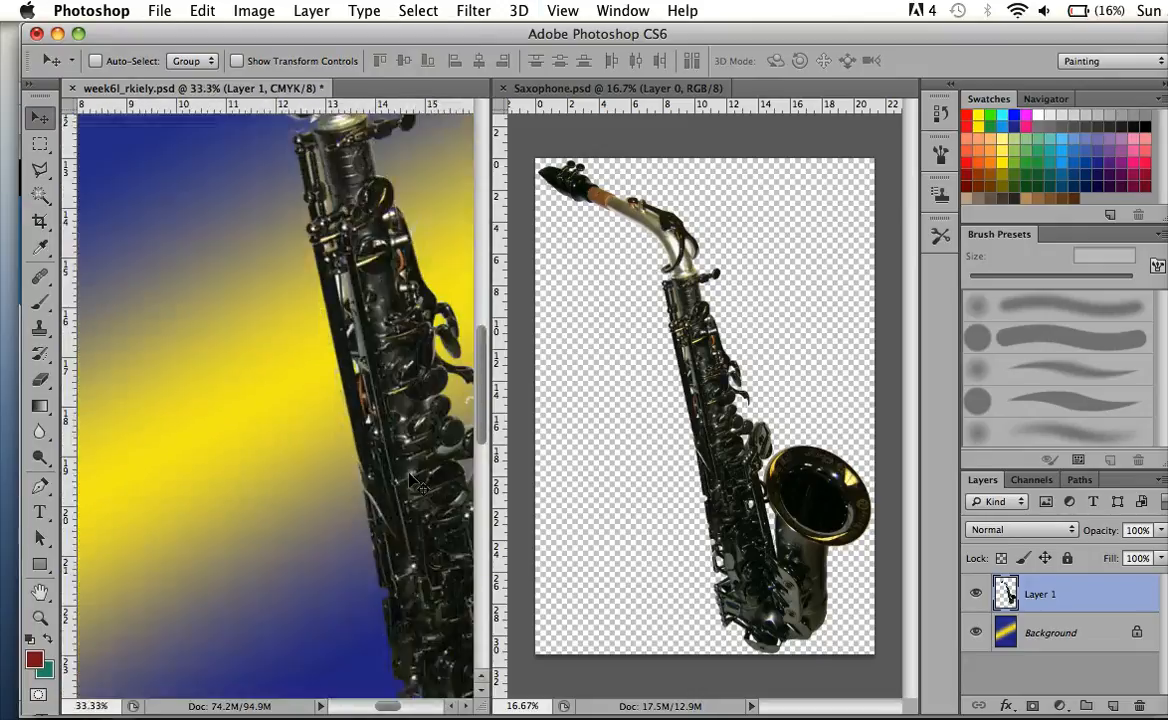
key(super+minus)
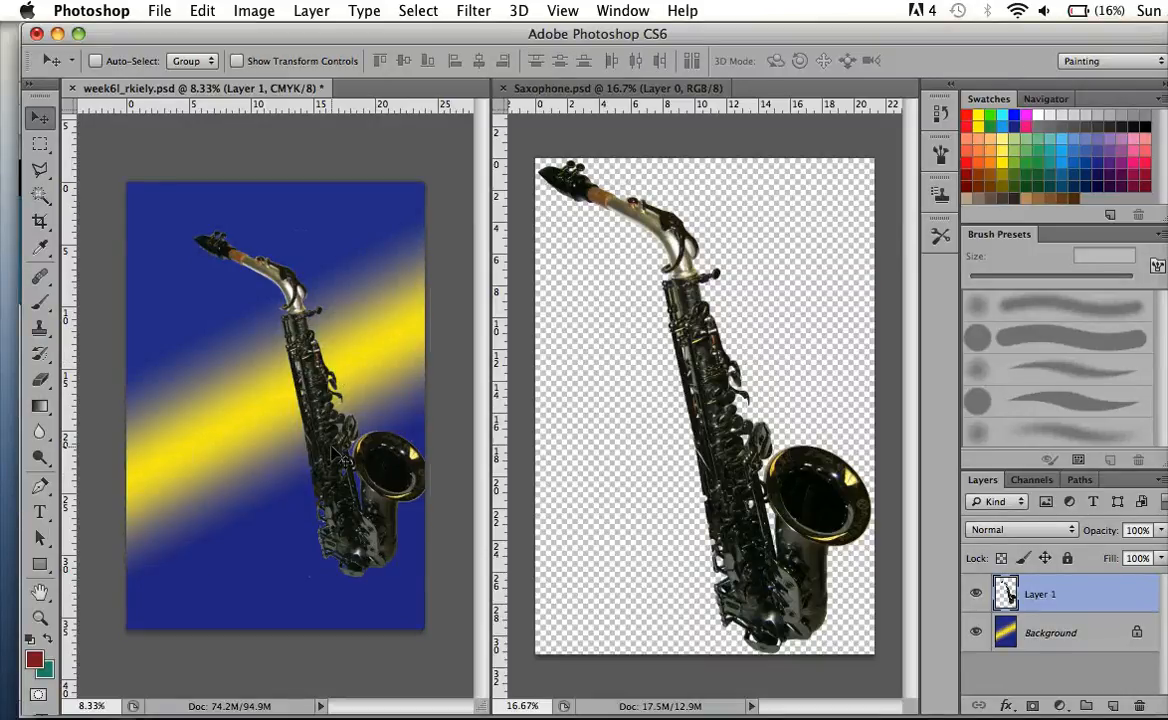
Shrink the saxophone copy proportionally to about 23.5%, and enlarge it to about 483% in a second transform.
key(super+t)
drag(430, 577, 200, 310)
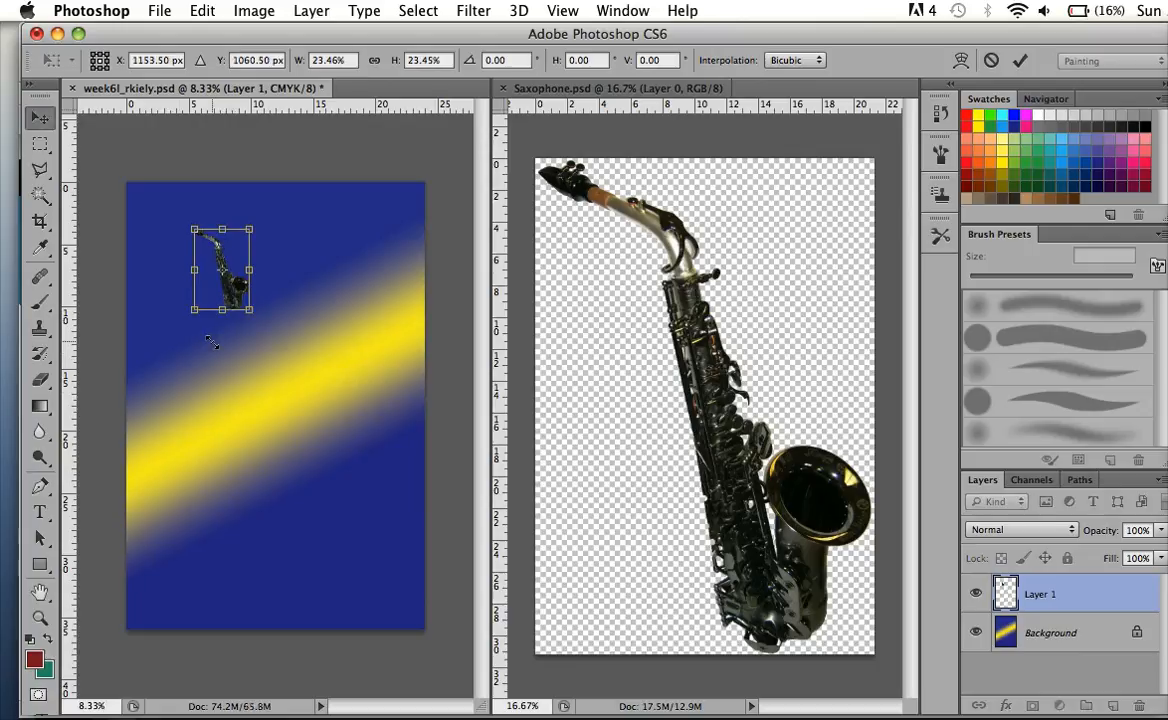
key(Return)
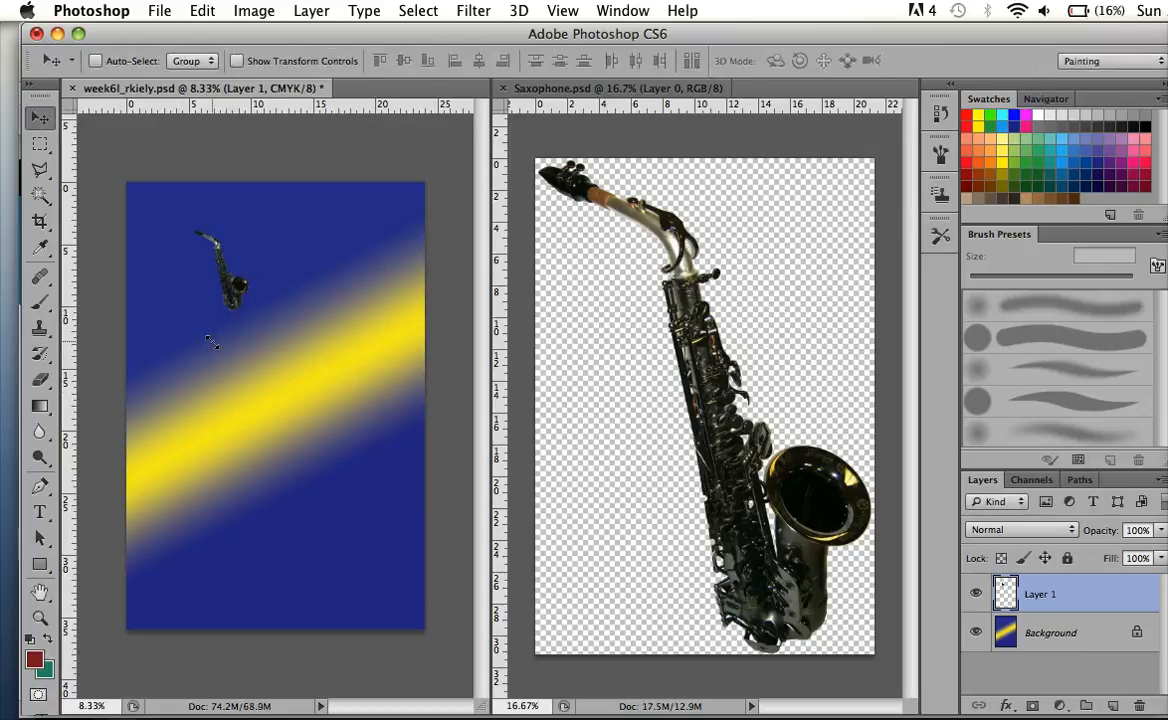
key(super+t)
drag(251, 314, 412, 660)
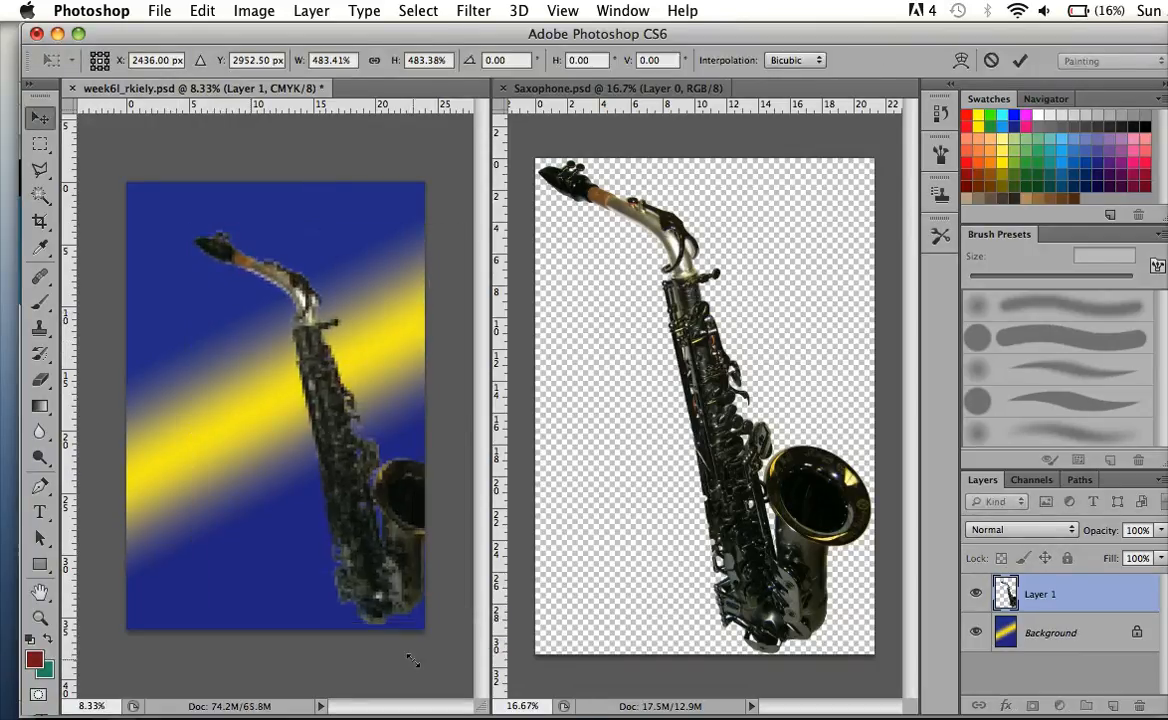
key(Return)
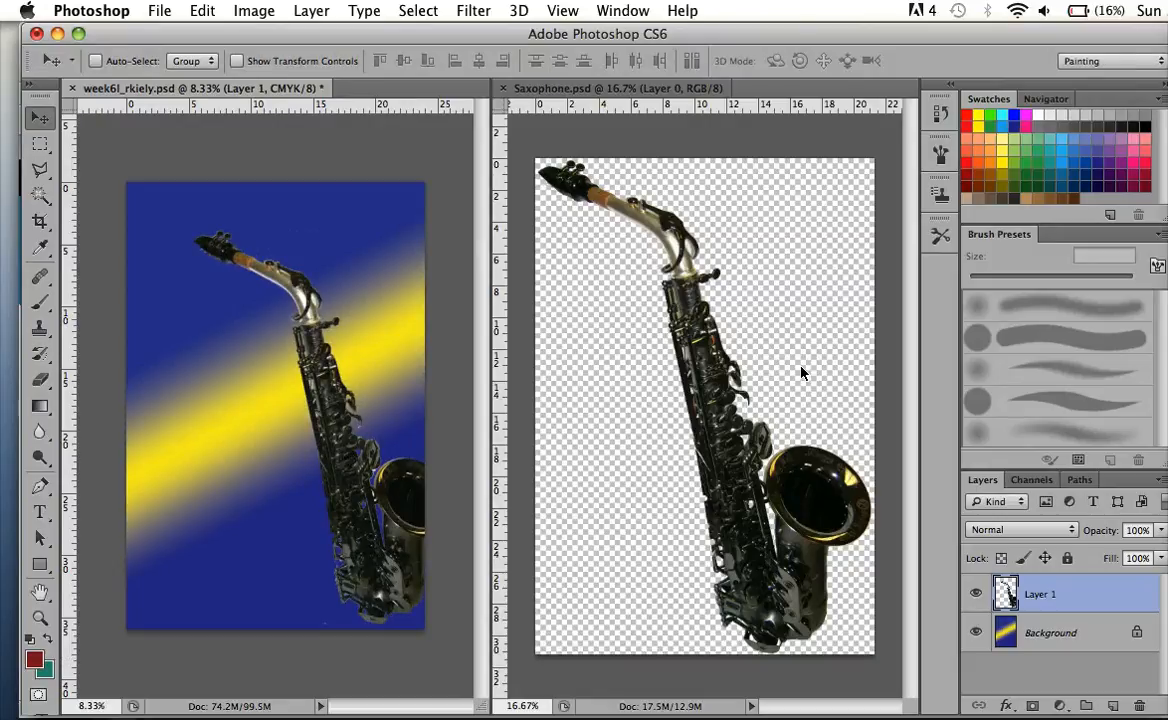
Place a fresh copy of the original saxophone left of the rescaled one in the gradient image, enlarged proportionally in a single transform.
click(603, 408)
drag(603, 408, 265, 400)
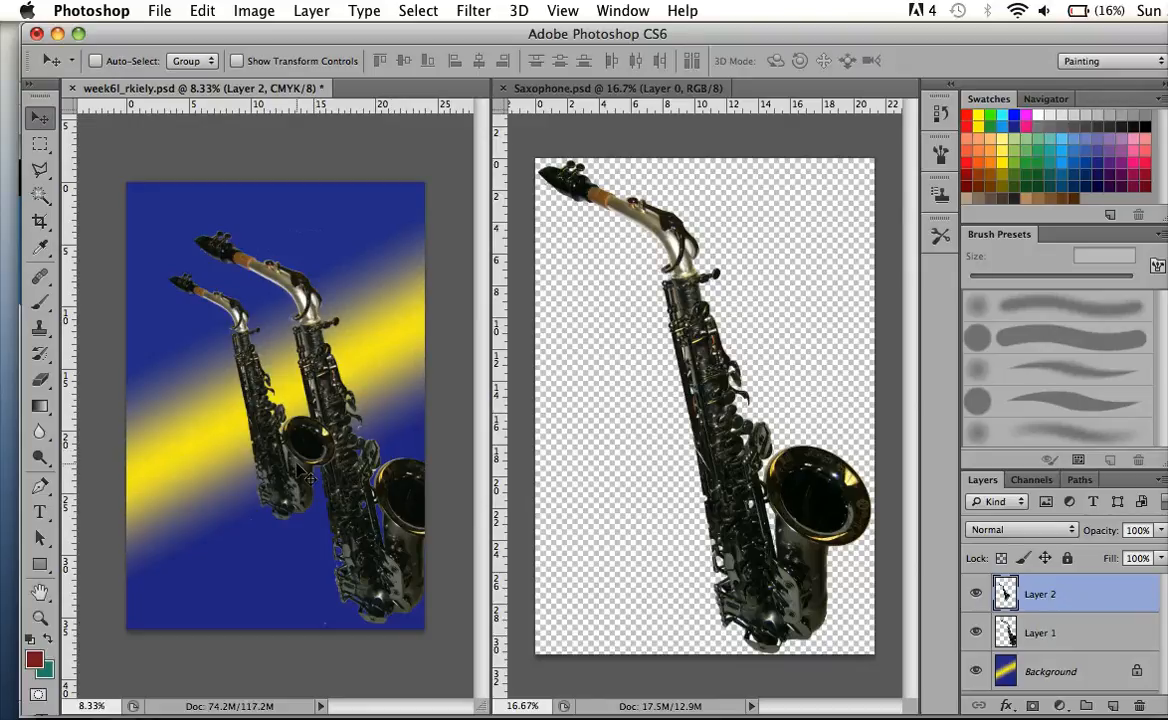
key(super+t)
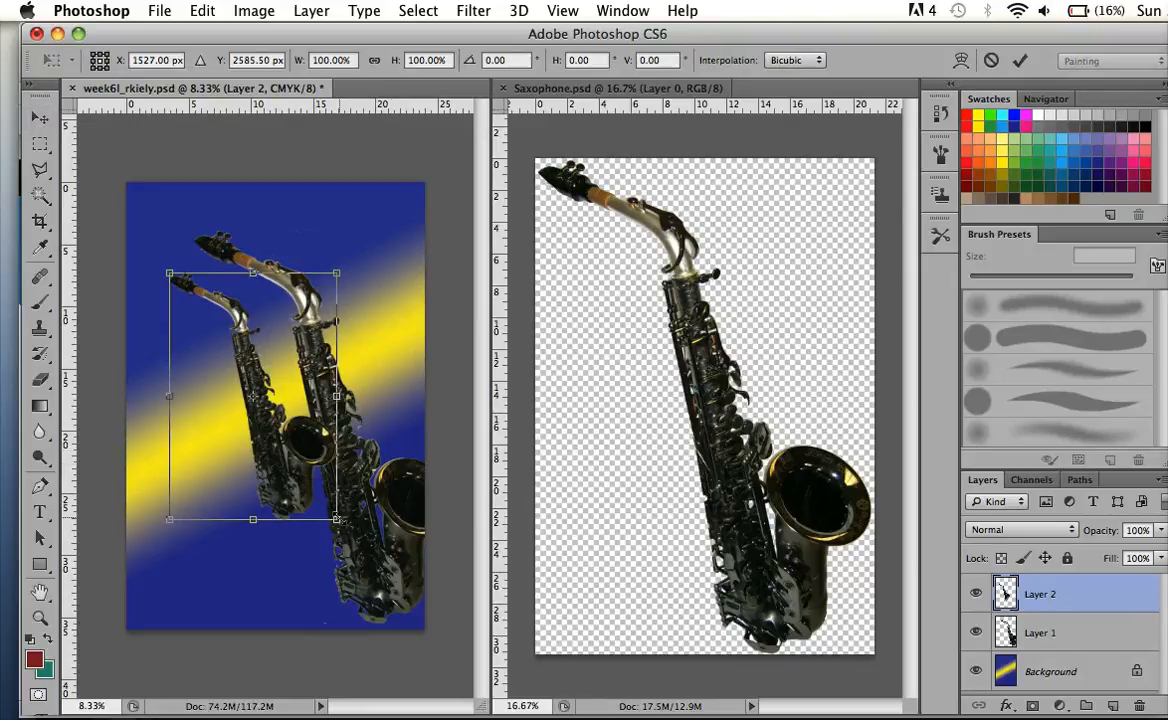
drag(337, 520, 498, 719)
key(Return)
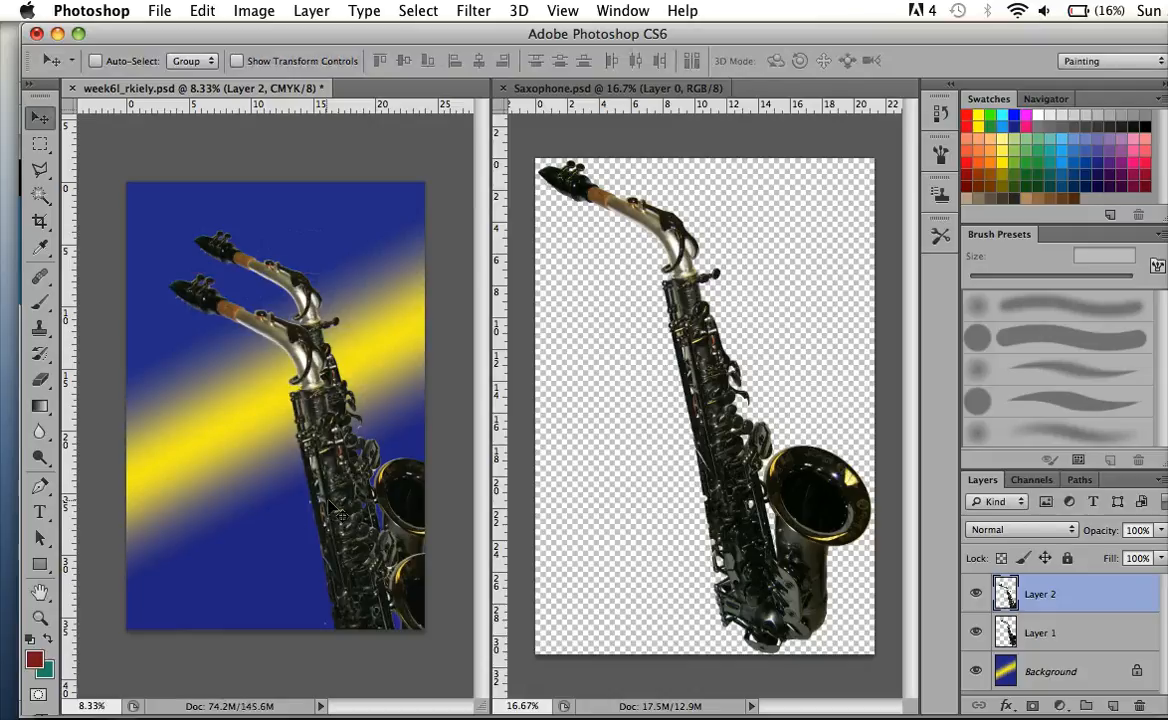
drag(264, 494, 155, 497)
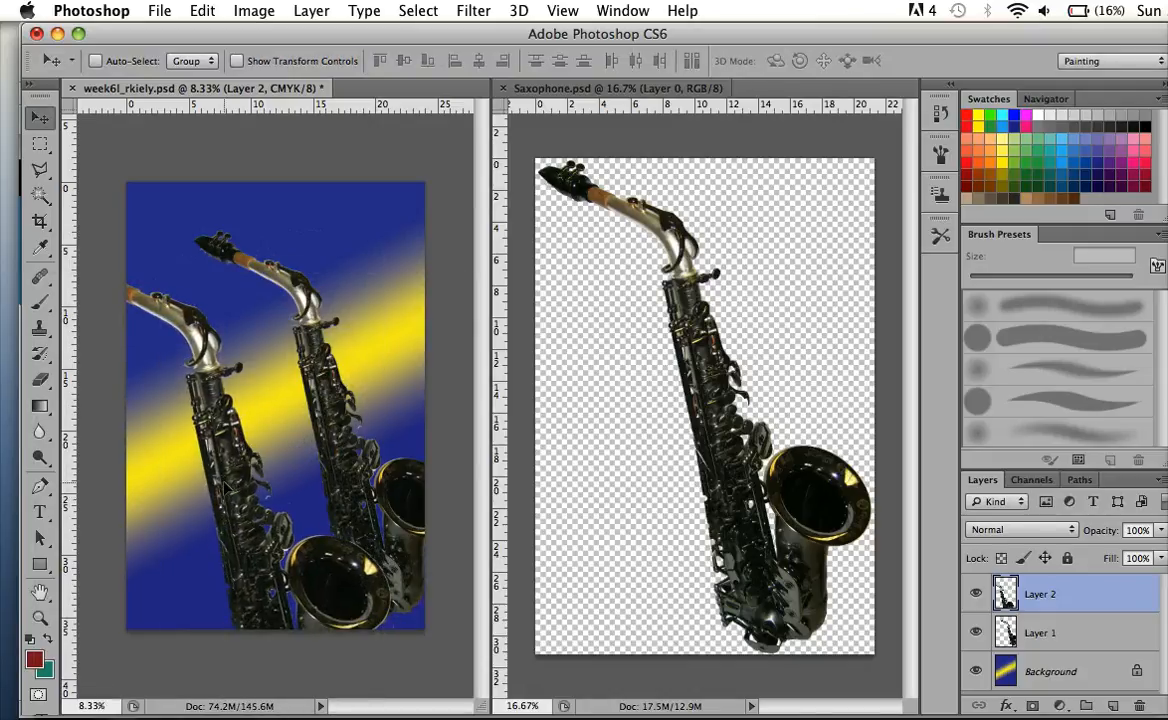
Compare the sharpness of the repeatedly rescaled saxophone with that of the once-enlarged copy at up to 50% zoom.
key(super+equal)
key(super+equal)
key(super+equal)
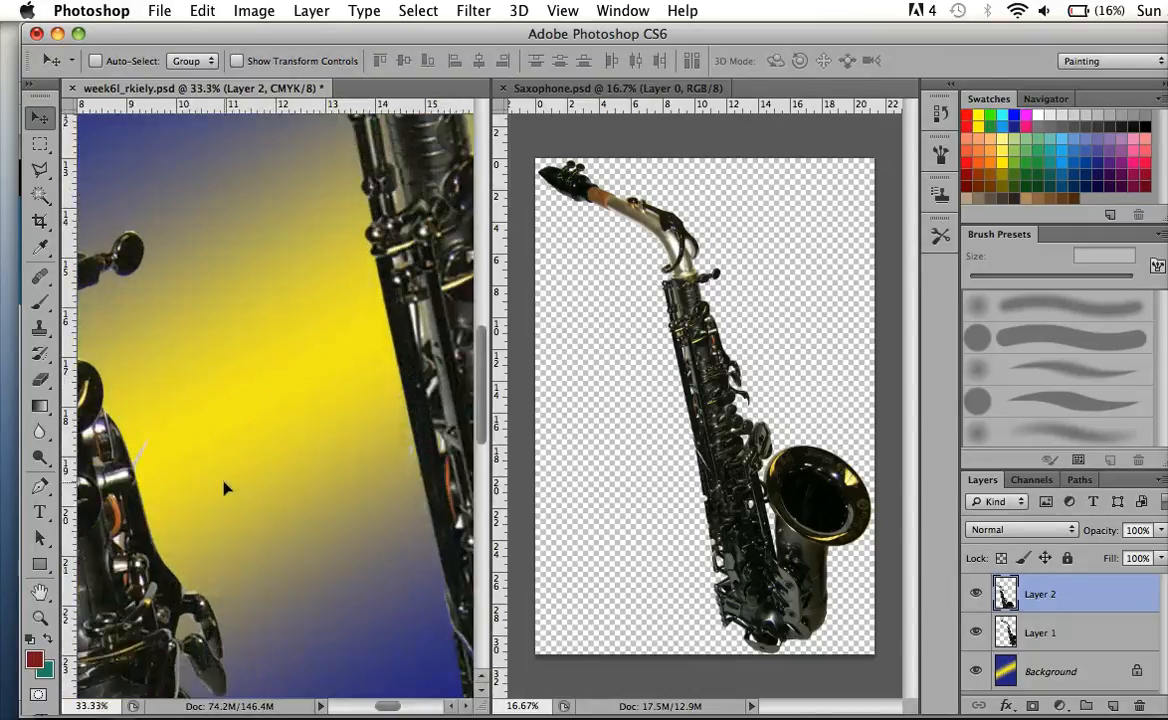
scroll(224, 488, right, 5)
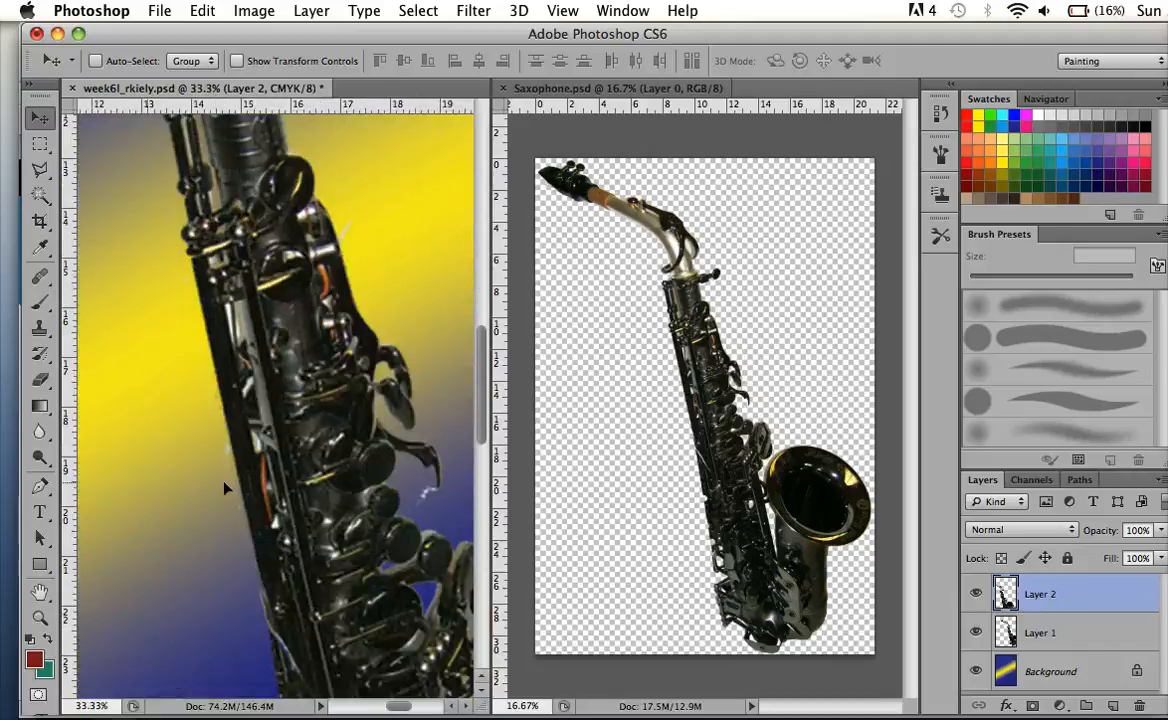
key(super+equal)
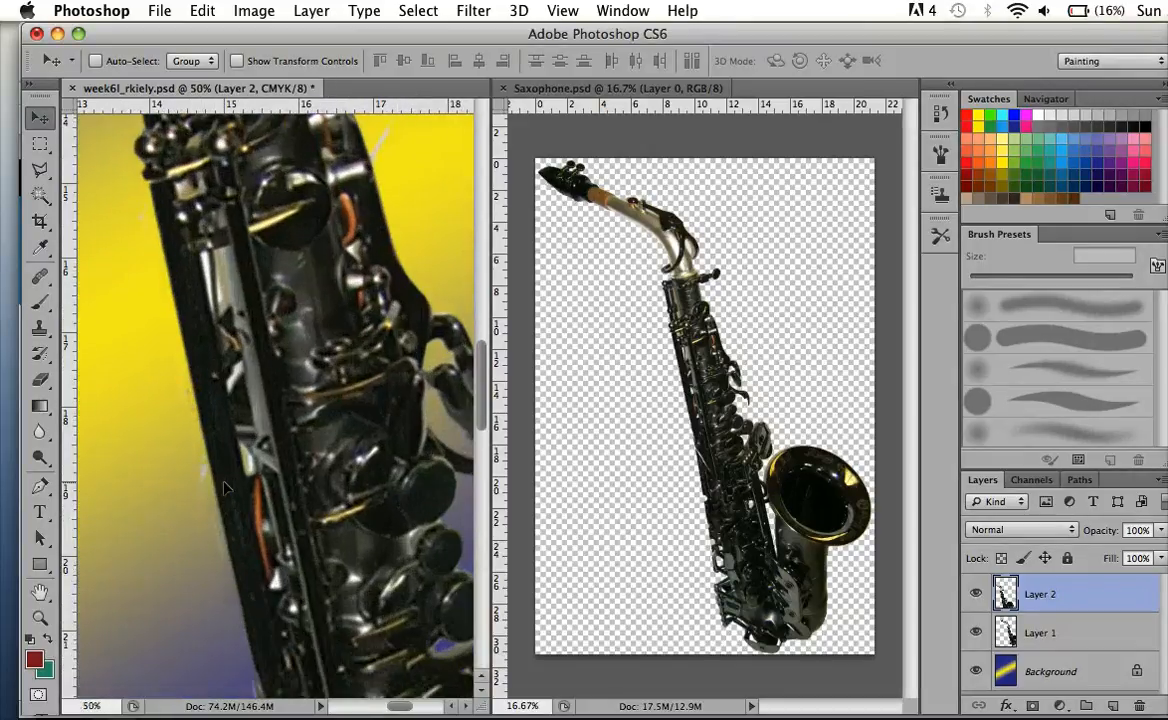
scroll(224, 488, left, 10)
scroll(224, 488, left, 3)
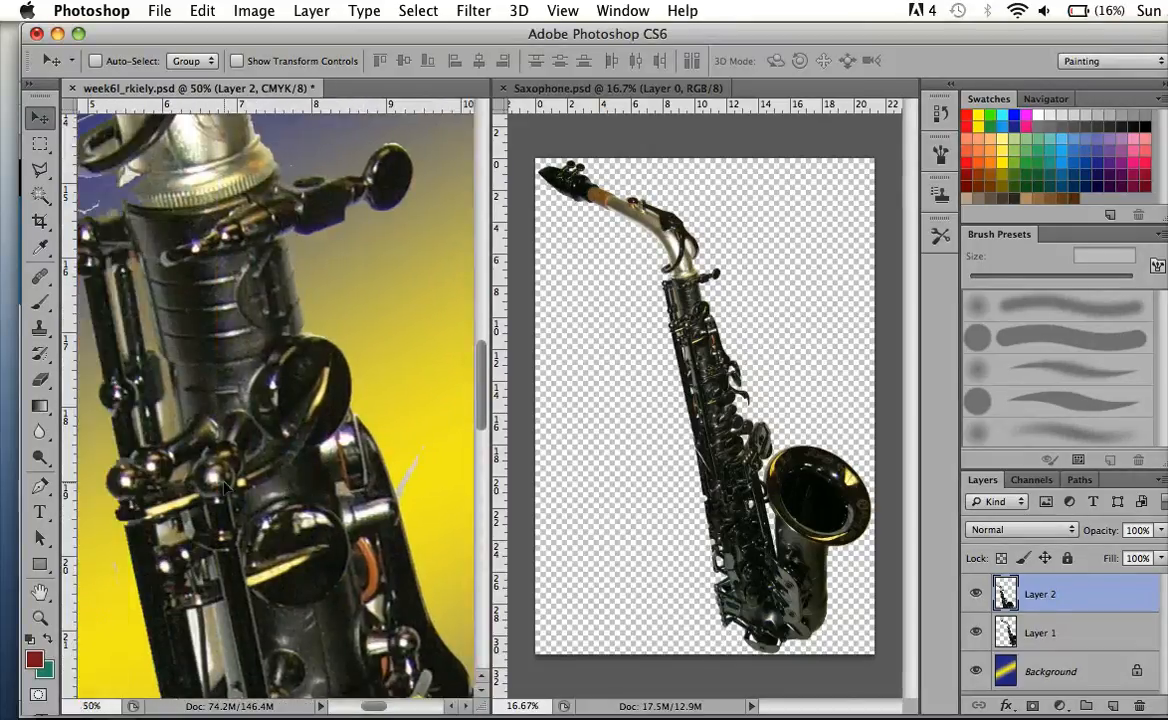
scroll(226, 487, right, 10)
scroll(226, 487, left, 7)
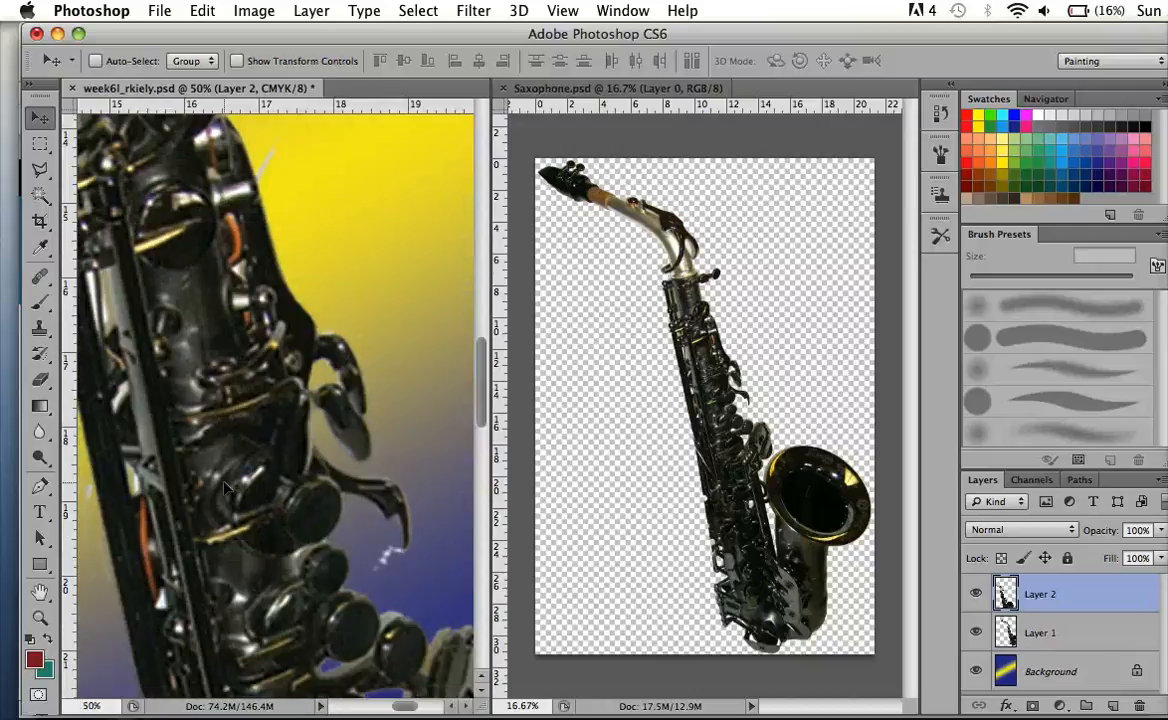
Examine the necks and upper keys of both saxophone copies for differences in detail.
scroll(226, 490, left, 3)
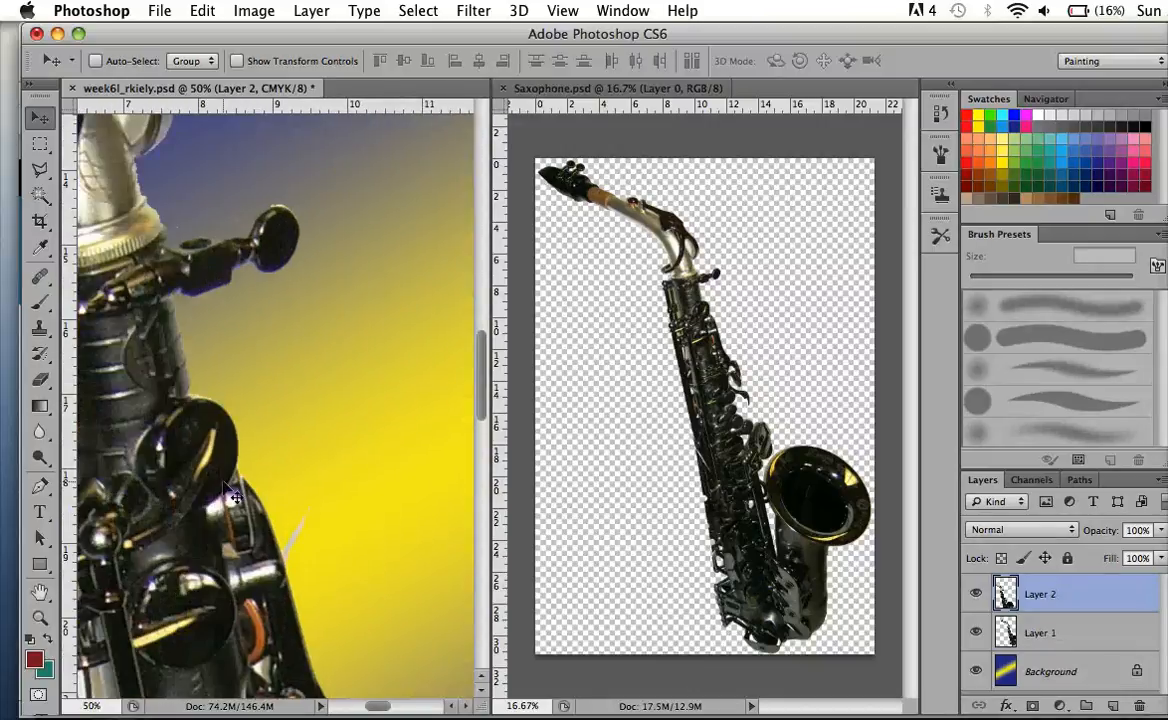
scroll(226, 490, right, 10)
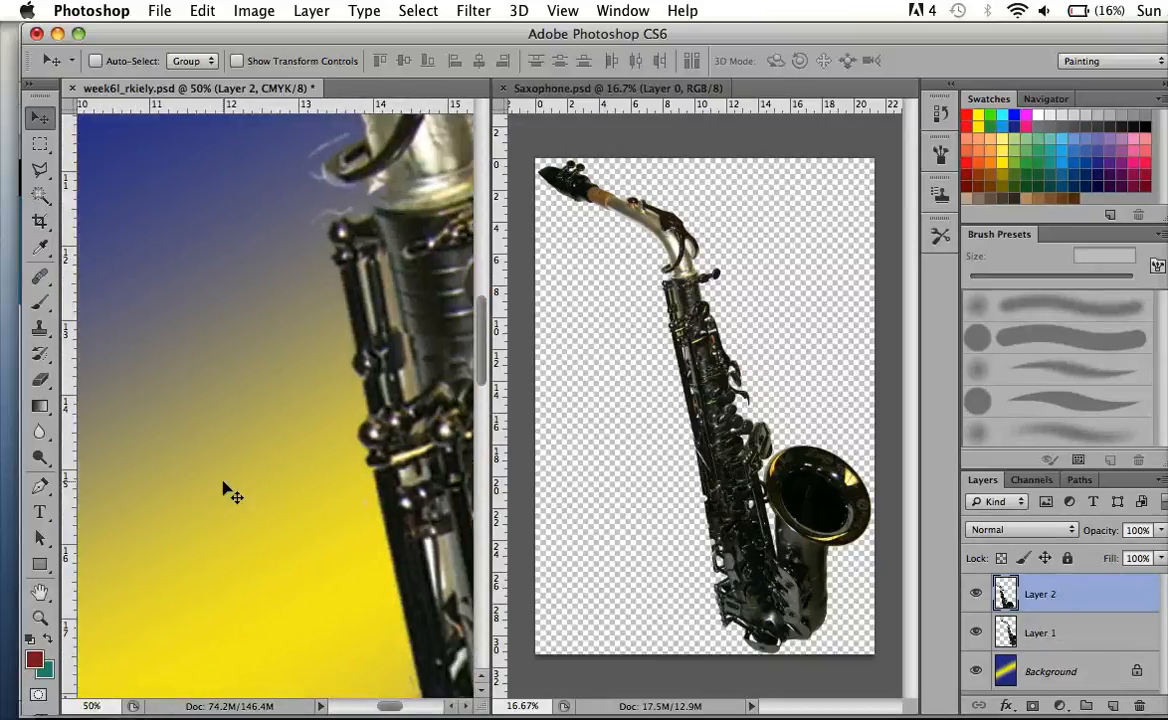
scroll(229, 492, left, 8)
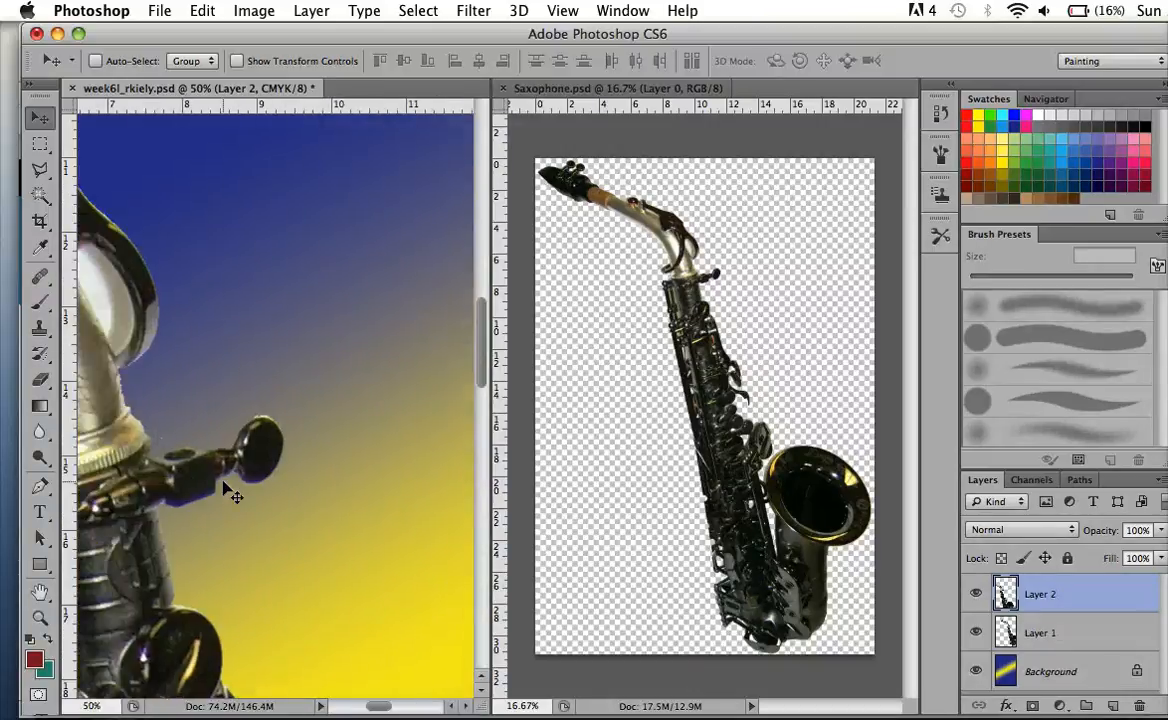
key(super+minus)
key(super+minus)
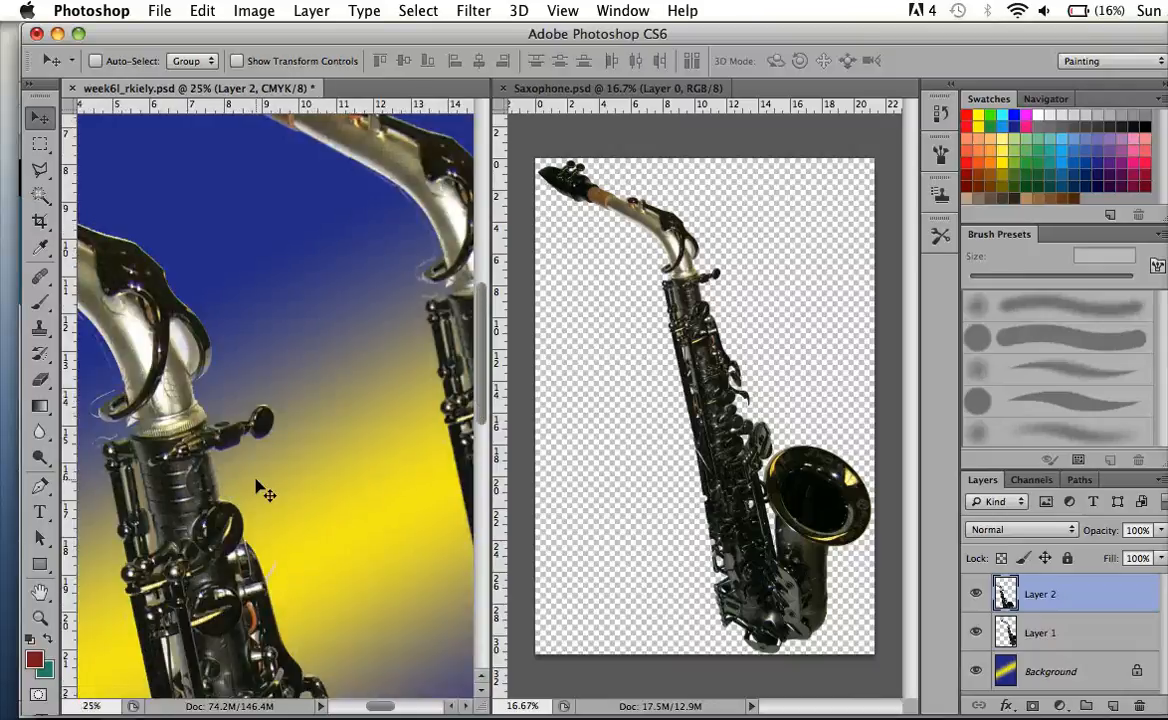
Move the once-enlarged saxophone over the repeatedly rescaled one and compare their detail at 66.7% zoom.
scroll(265, 493, right, 3)
drag(146, 396, 411, 245)
key(super+equal)
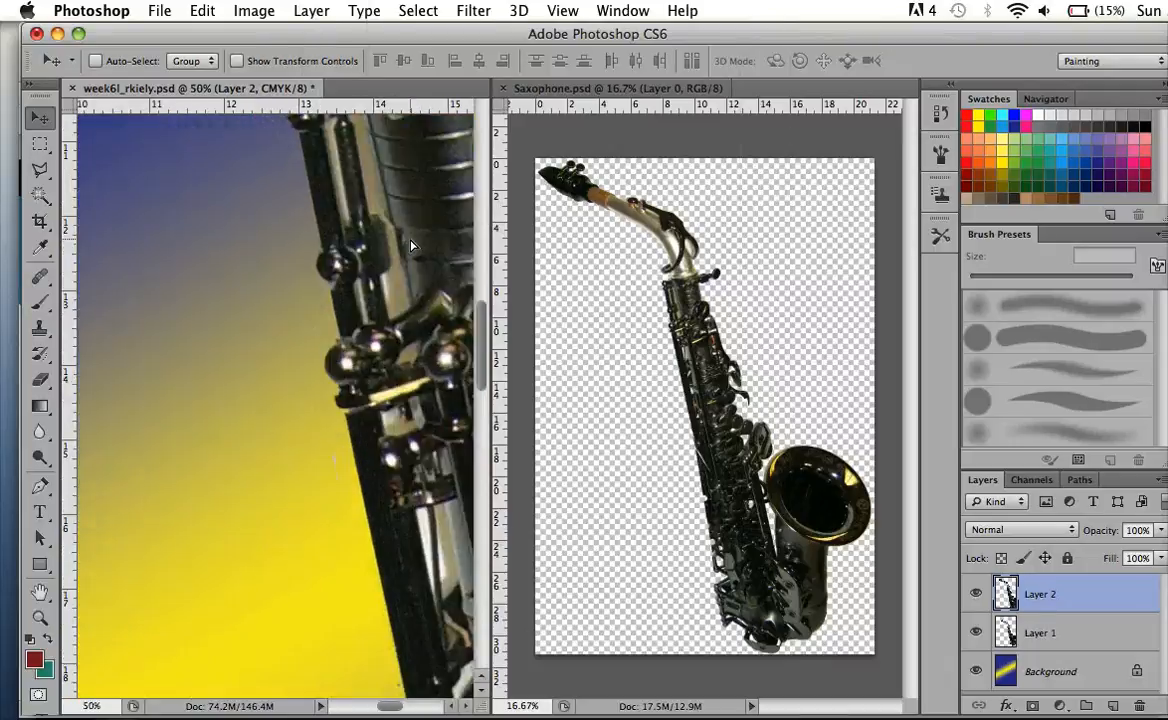
key(super+equal)
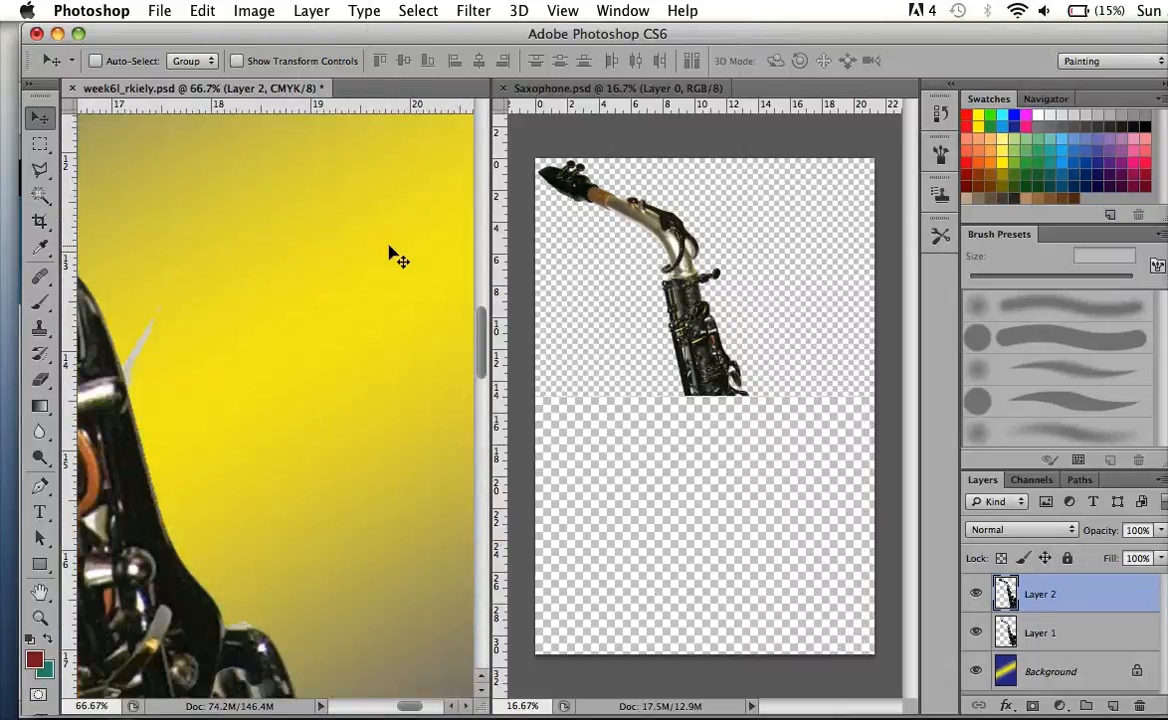
scroll(387, 246, right, 10)
scroll(383, 245, left, 12)
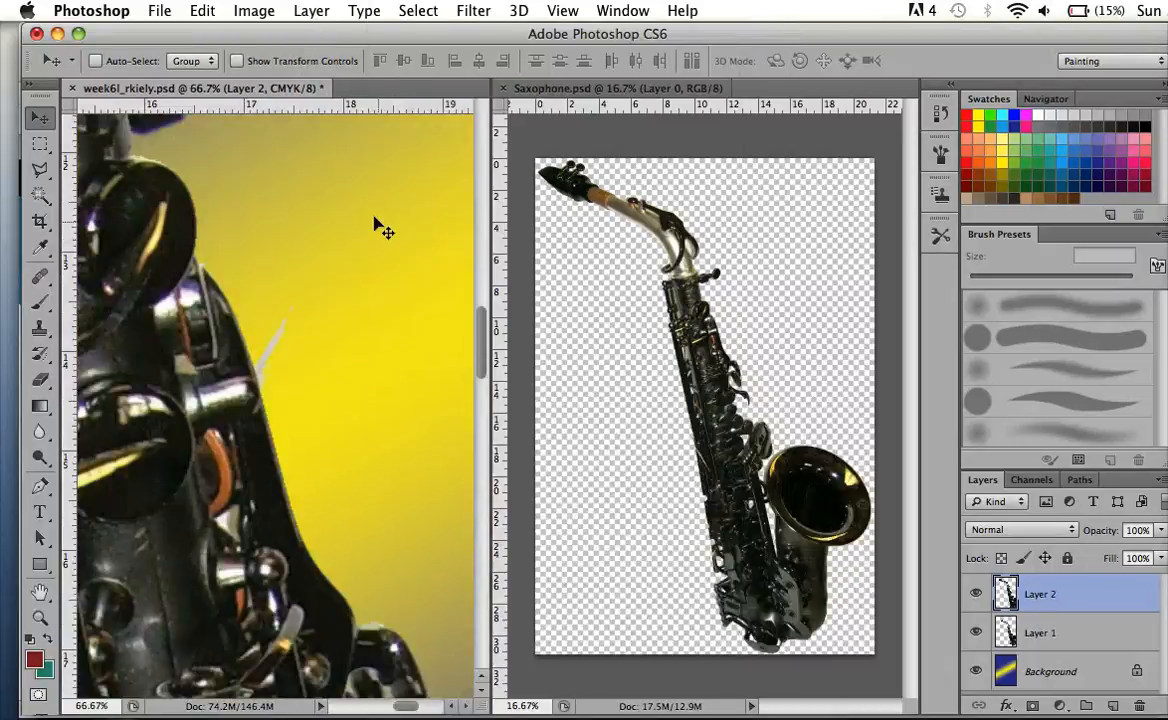
scroll(362, 203, up, 10)
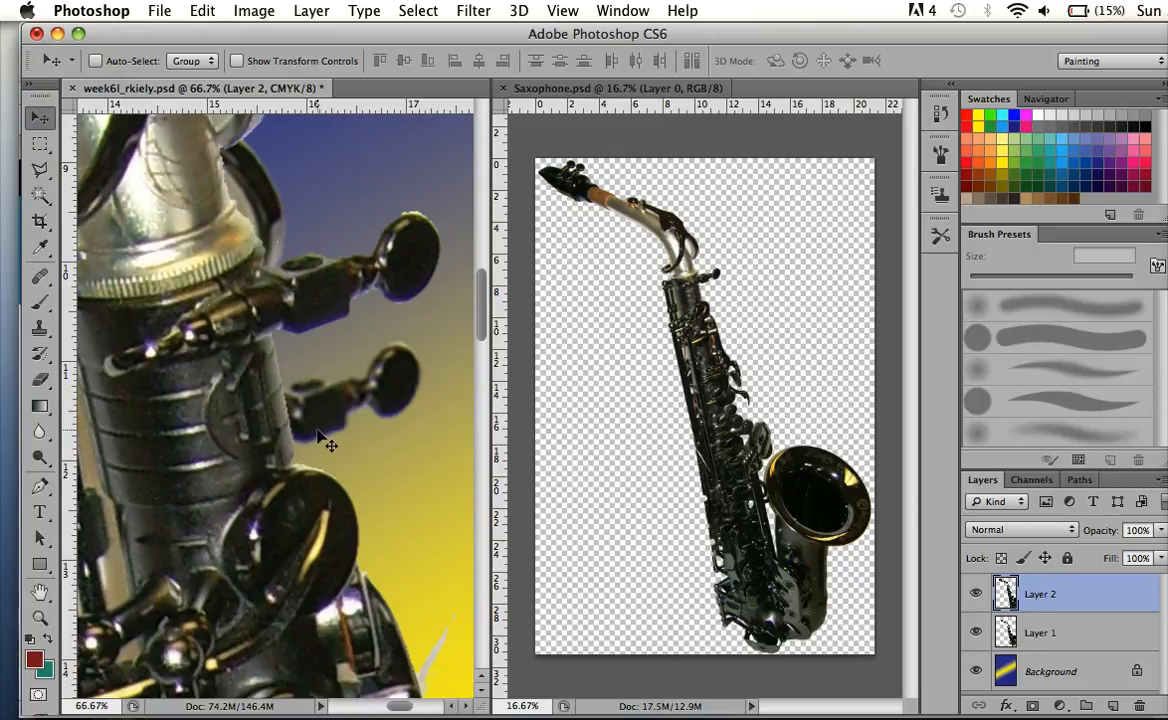
Delete both saxophone layers from the gradient image, keeping only the Background layer.
key(super+minus)
key(super+minus)
key(super+minus)
key(super+minus)
key(super+minus)
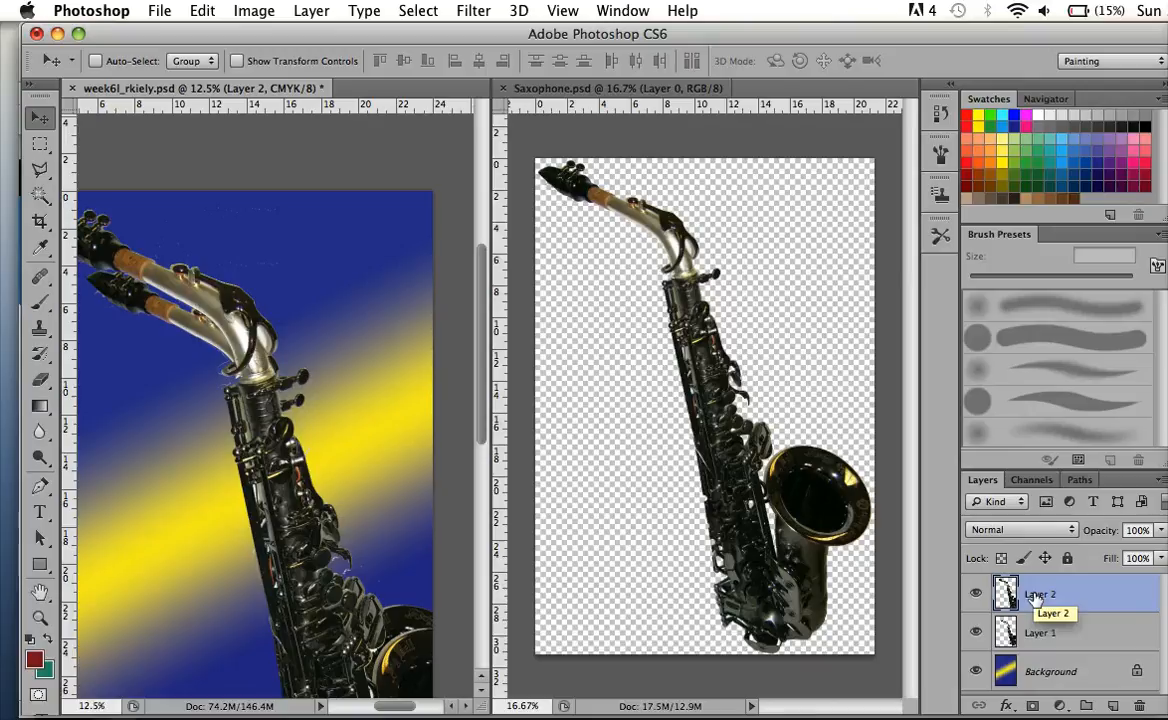
key(BackSpace)
key(BackSpace)
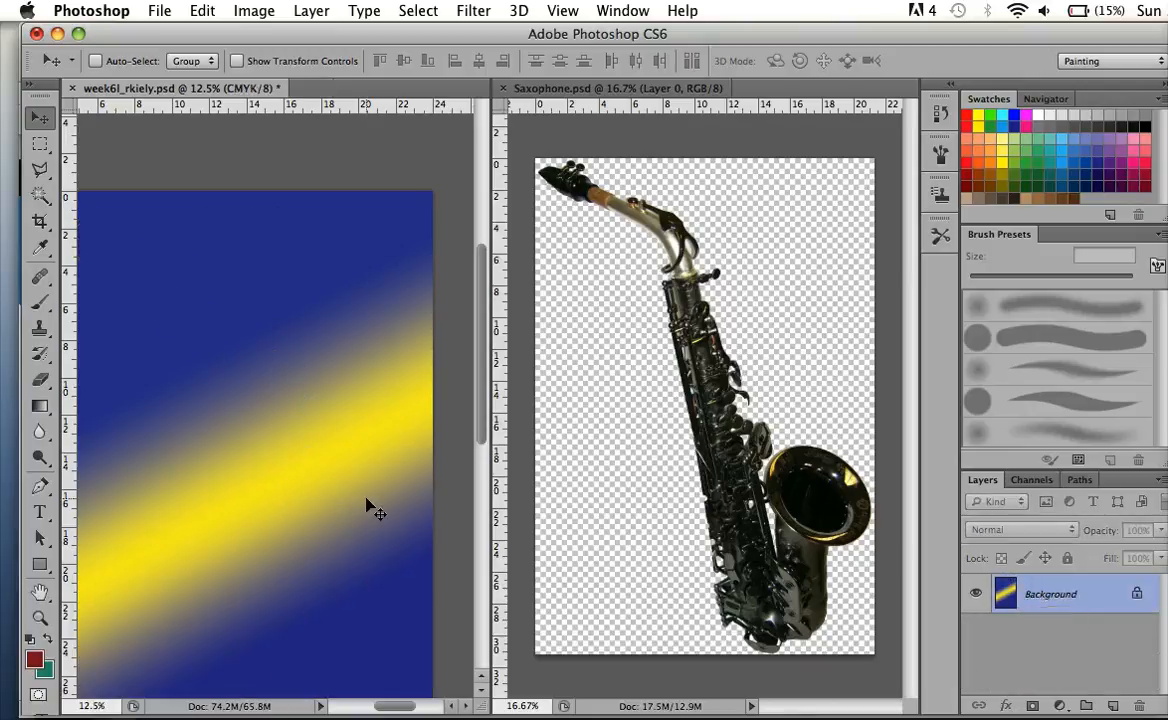
scroll(367, 502, left, 5)
scroll(367, 500, down, 5)
scroll(367, 500, right, 3)
scroll(367, 500, up, 4)
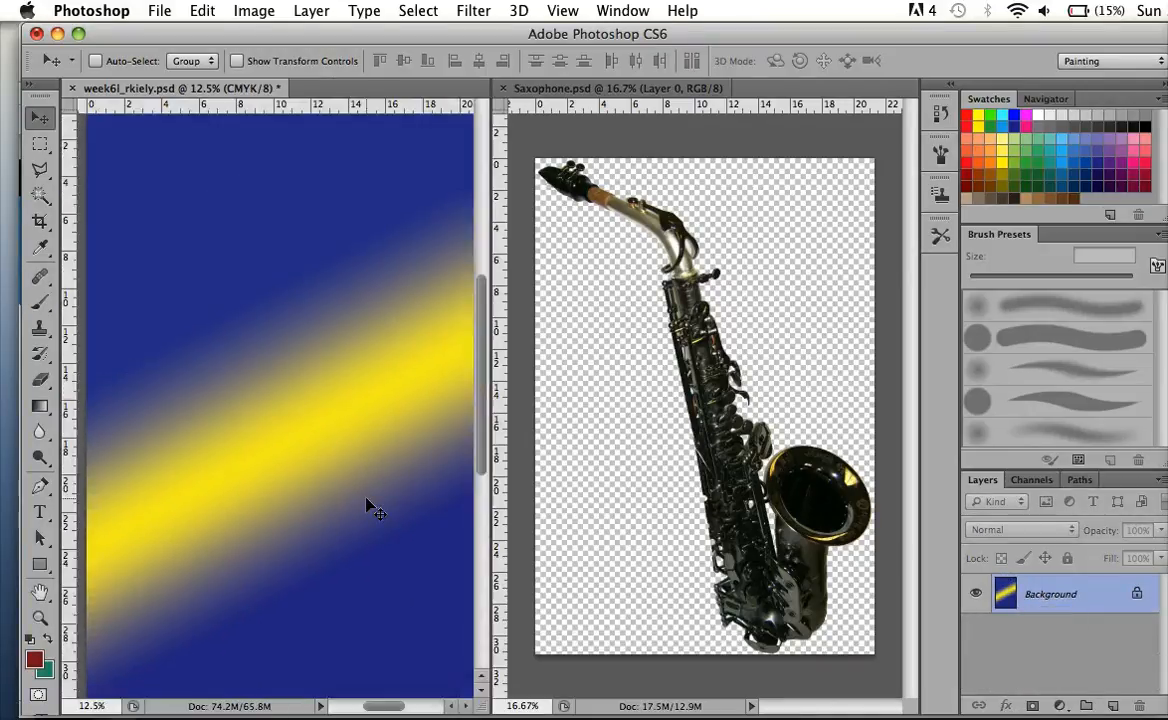
key(super+minus)
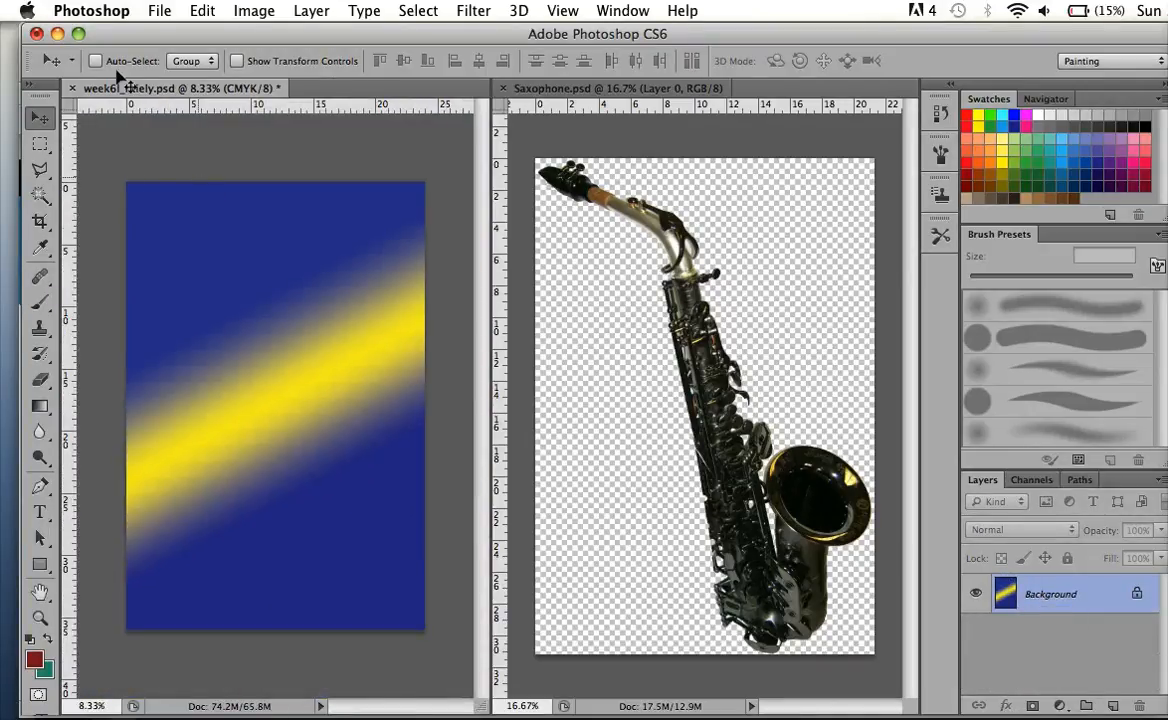
click(157, 11)
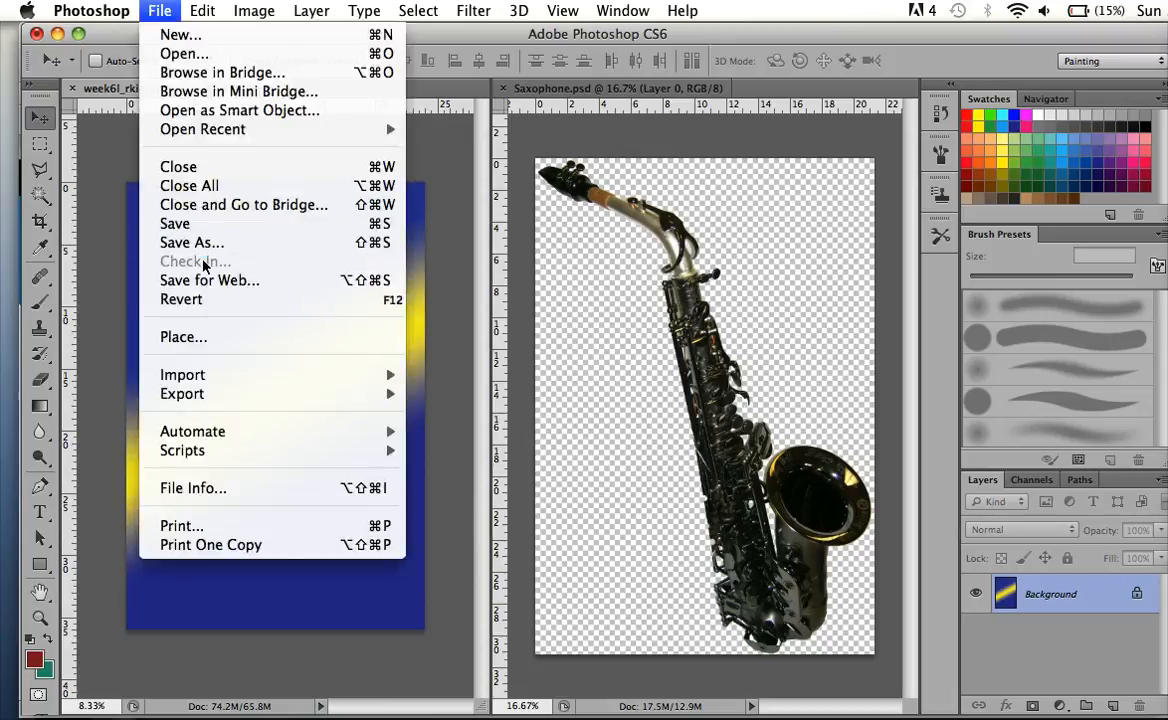
click(196, 336)
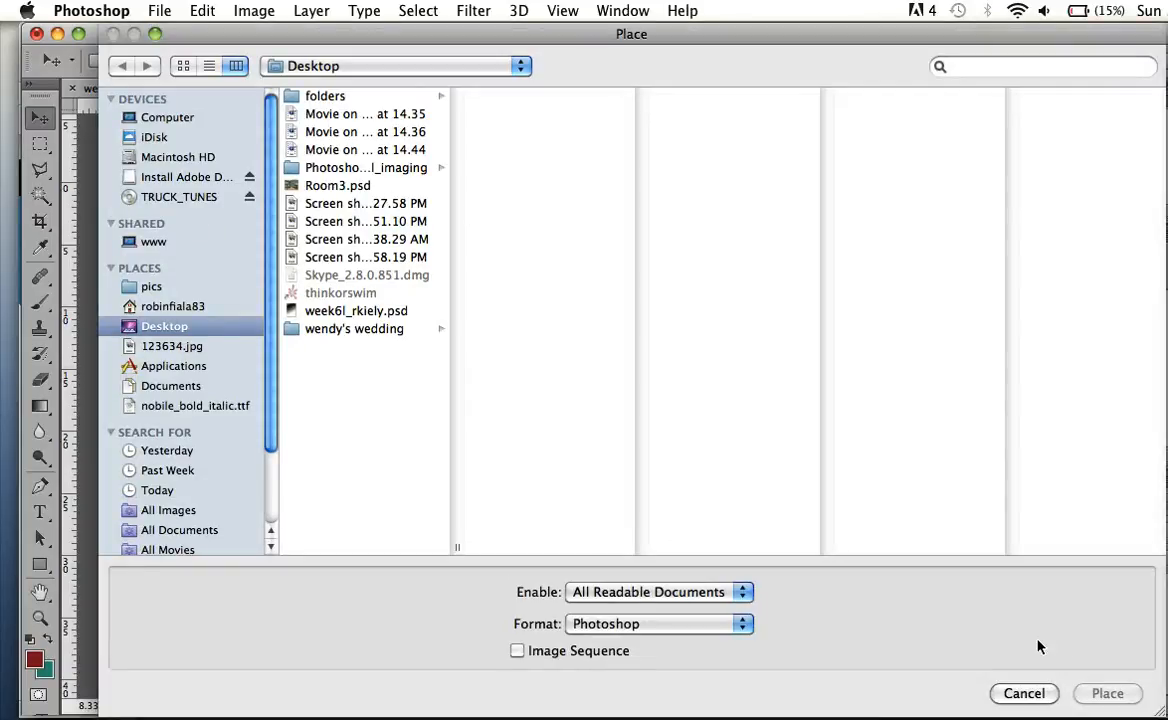
click(1024, 692)
Save the original saxophone document to the Desktop as Saxophone.psd in Photoshop format with Maximize Compatibility enabled.
click(678, 186)
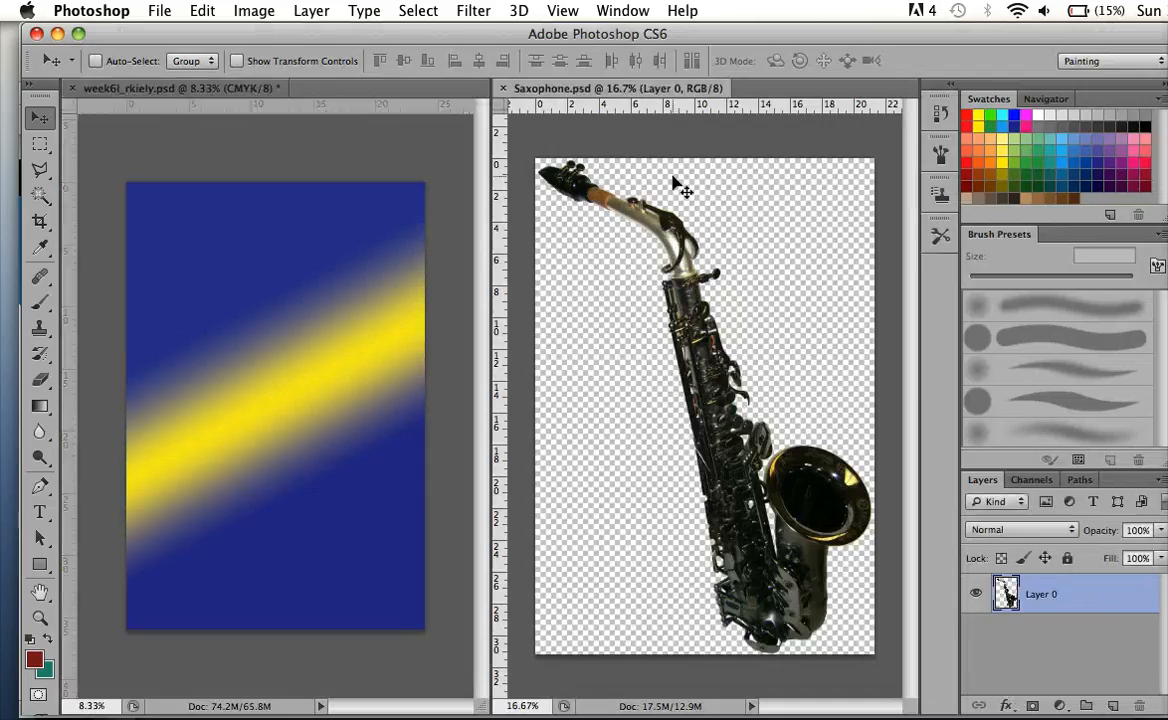
key(super+shift+s)
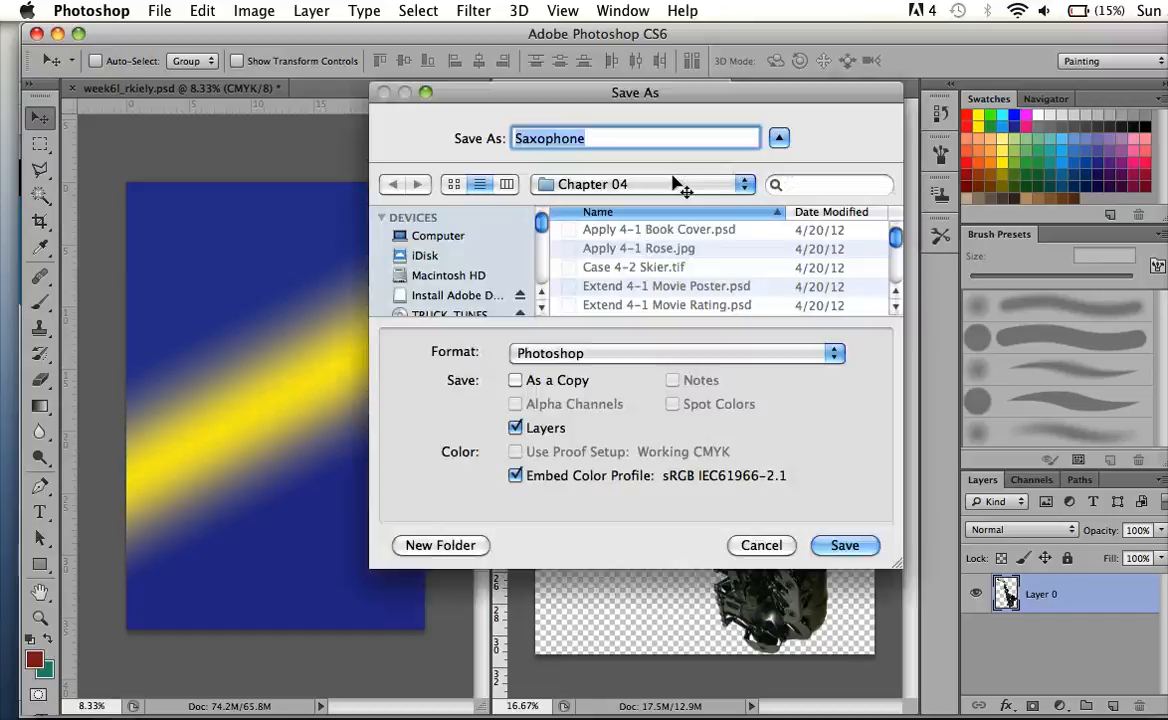
scroll(455, 249, down, 5)
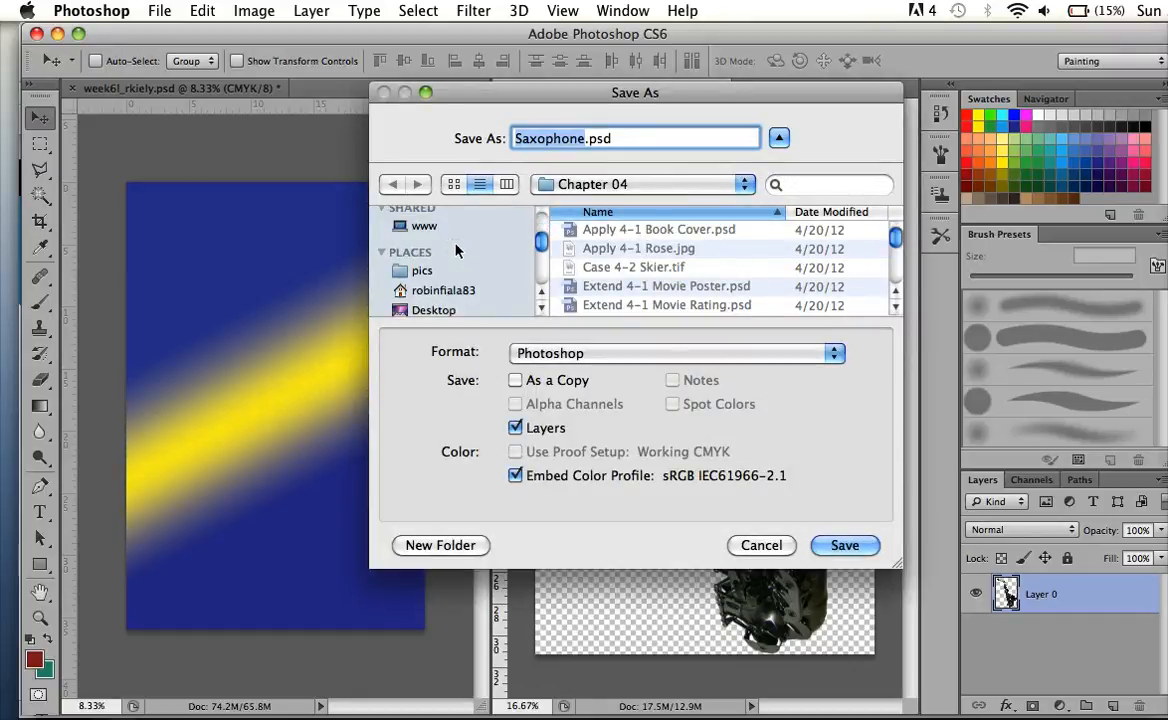
click(446, 284)
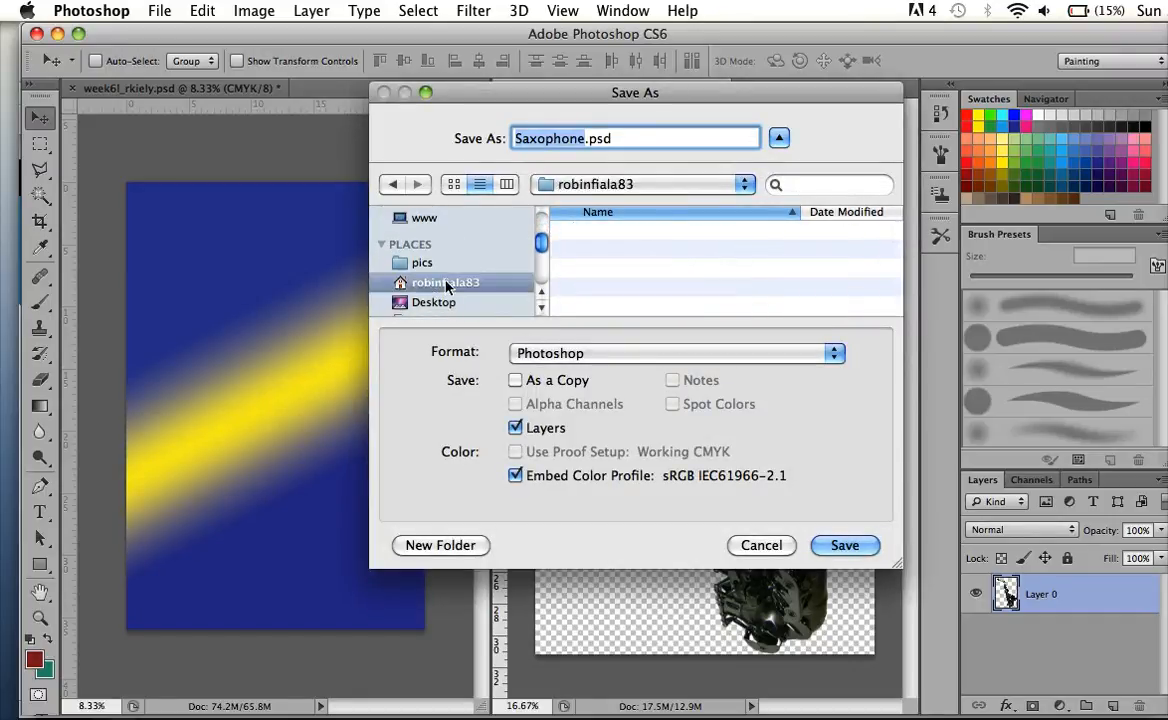
click(424, 302)
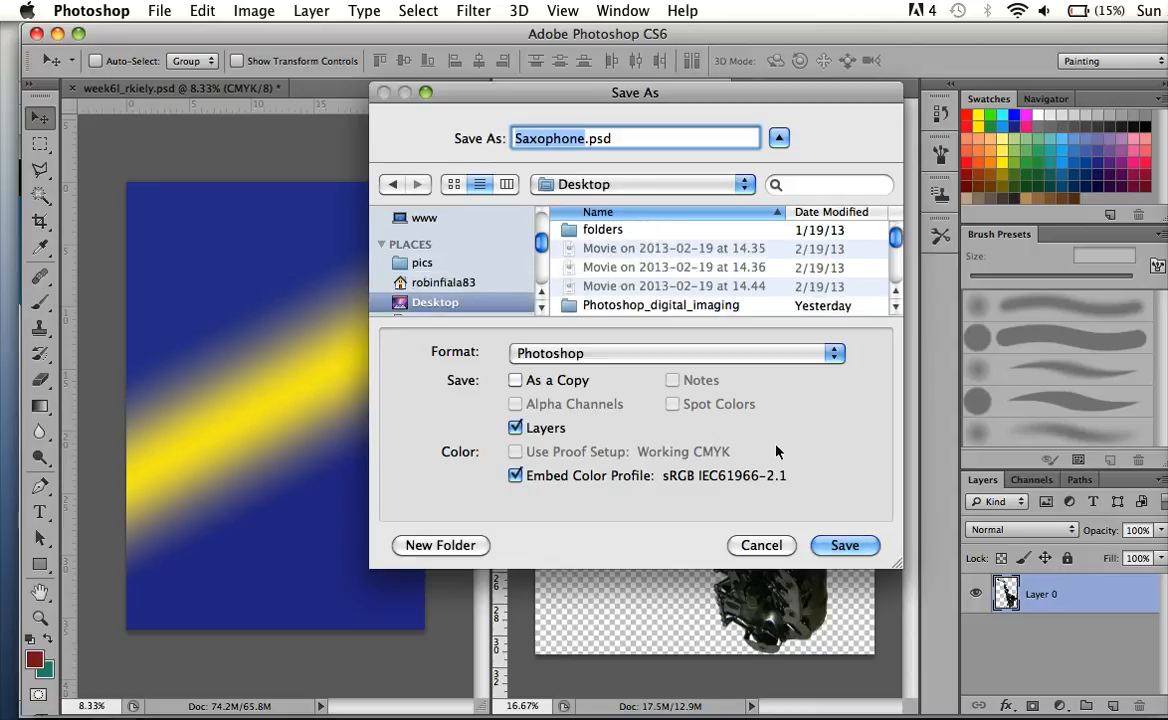
click(838, 545)
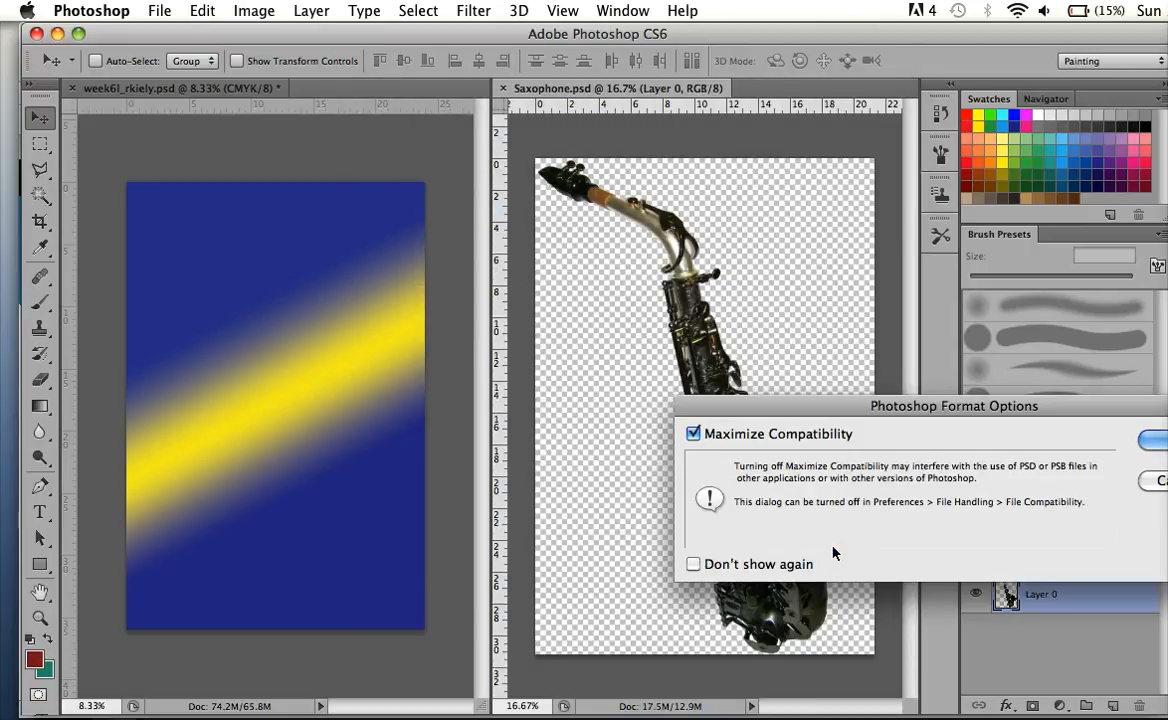
key(Return)
click(160, 11)
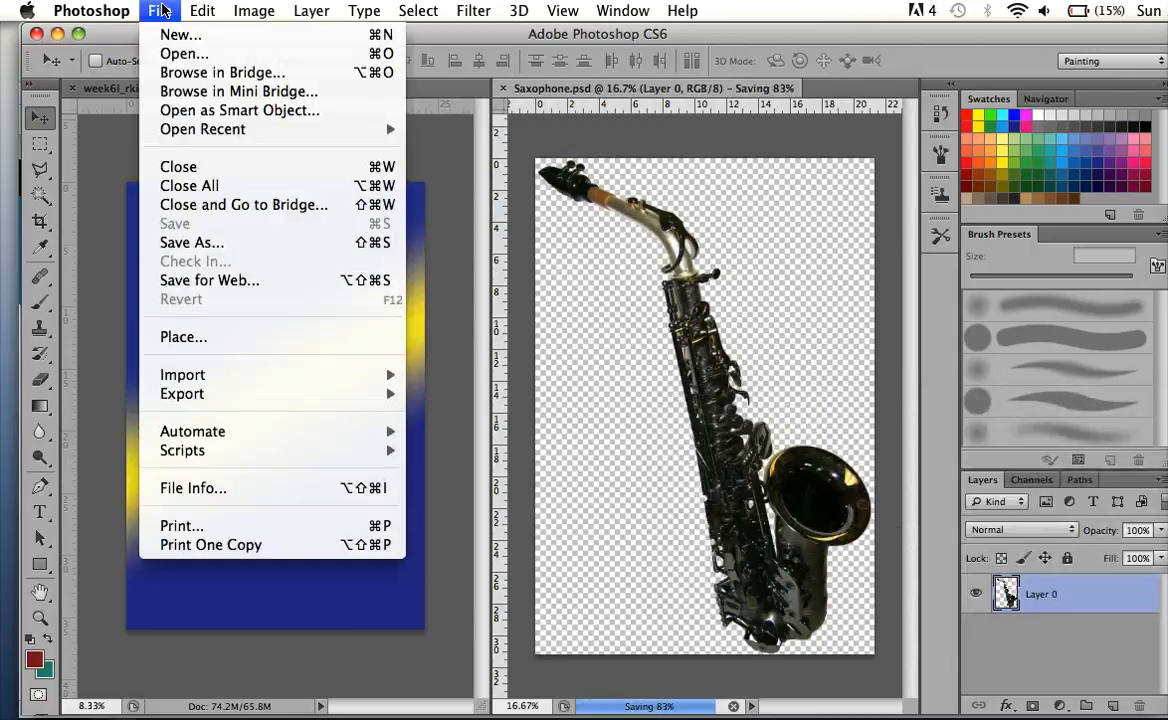
click(165, 12)
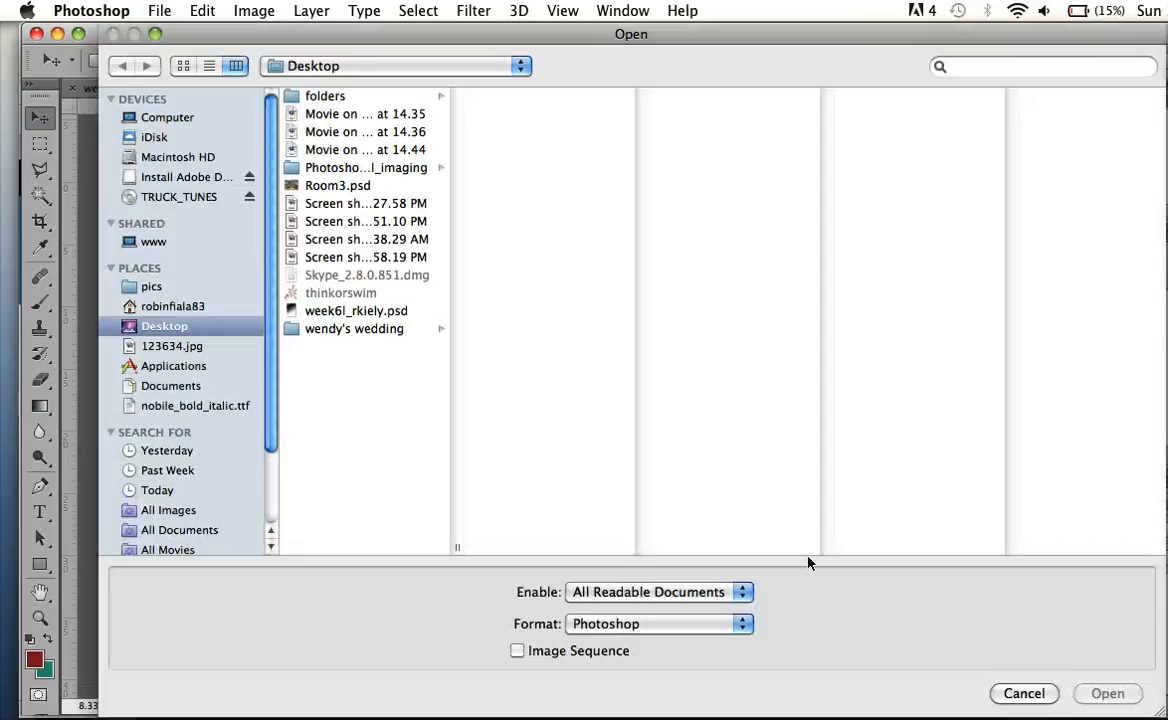
click(1024, 692)
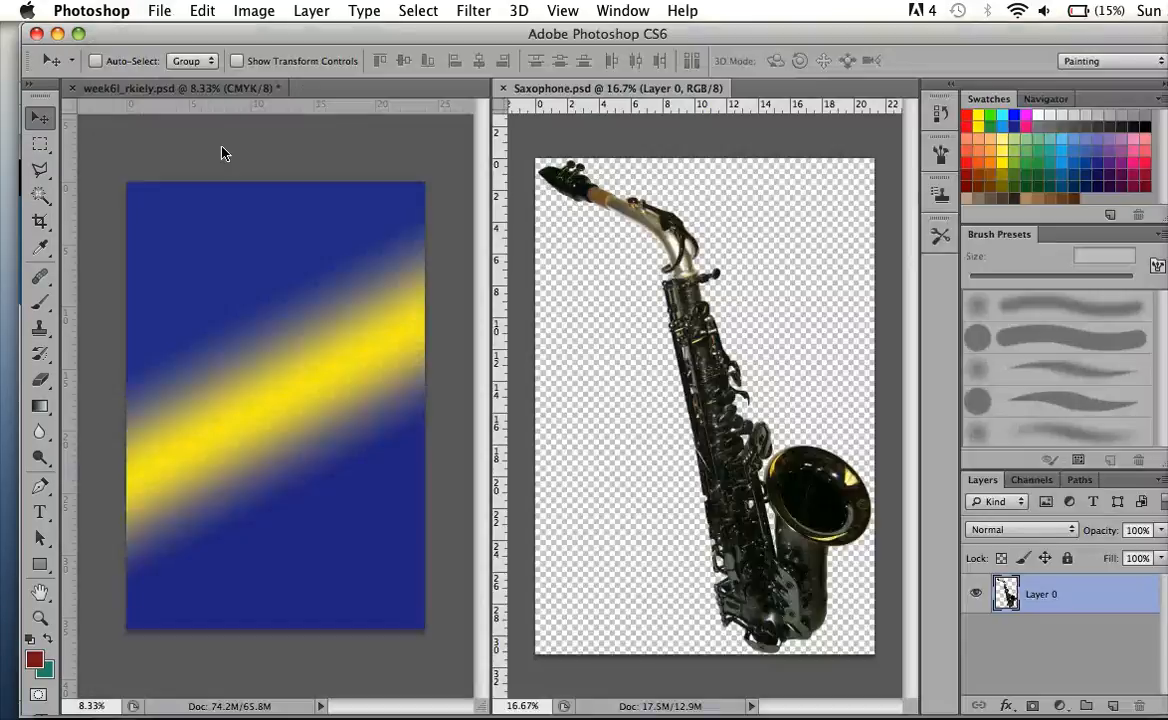
Place Saxophone.psd from the Desktop into the open saxophone document and undo the placement.
click(162, 11)
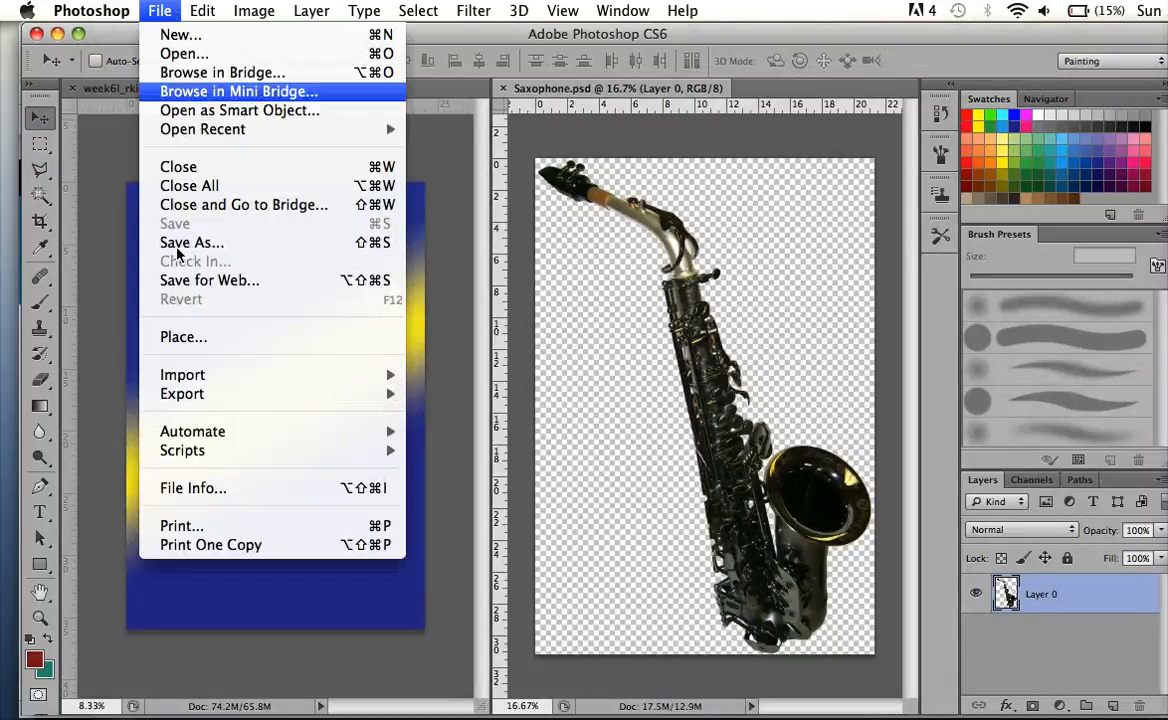
click(184, 338)
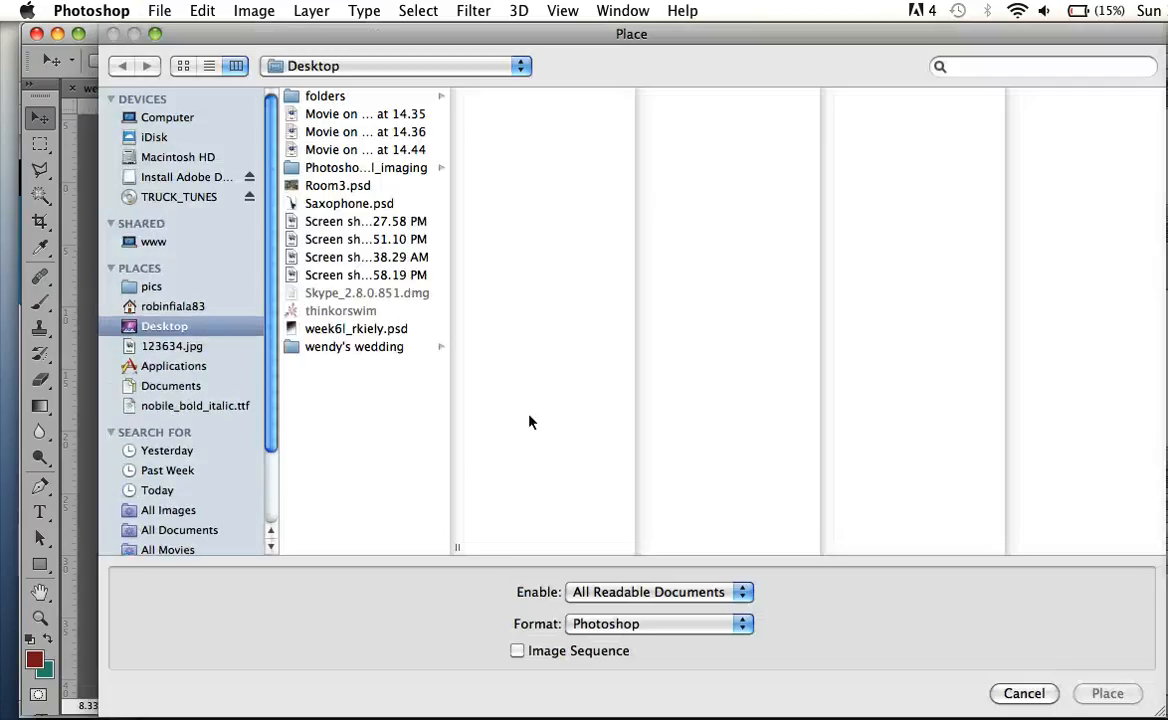
double_click(350, 204)
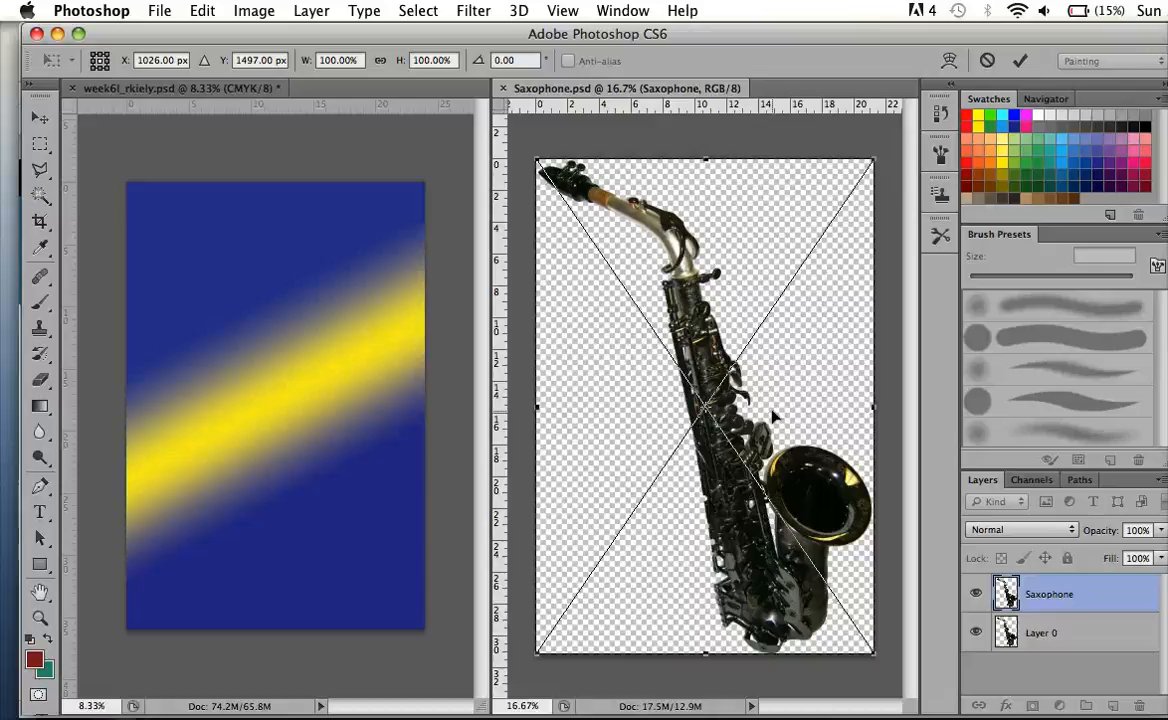
key(Return)
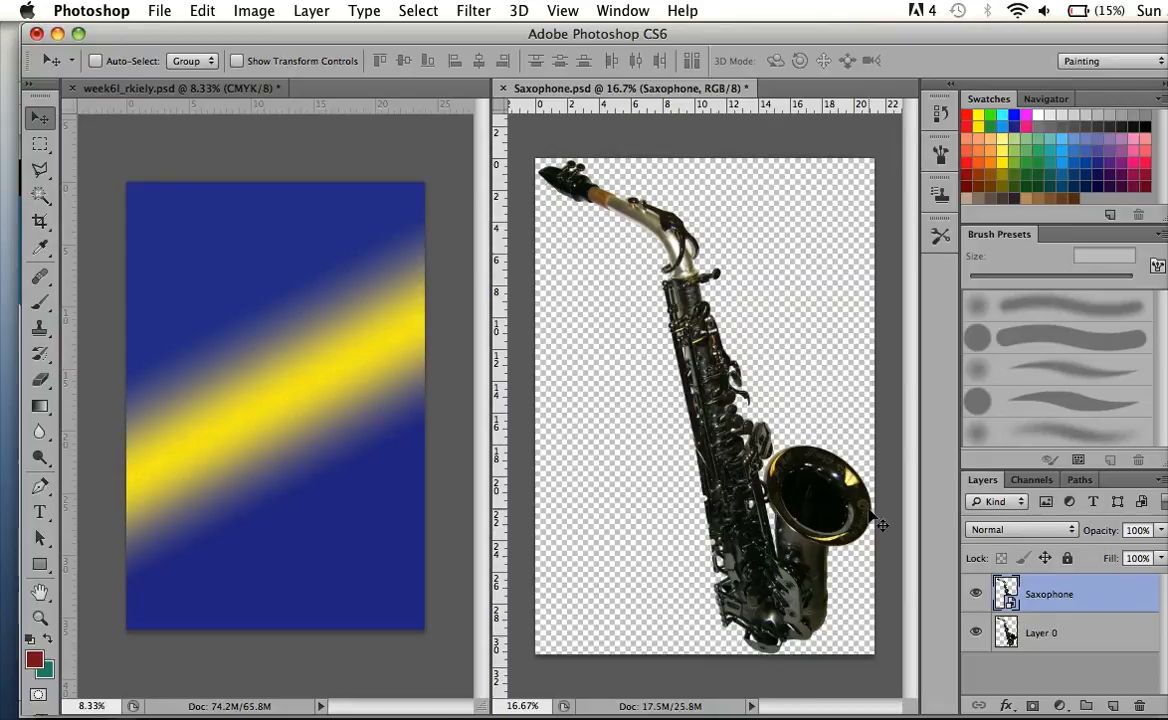
key(super+z)
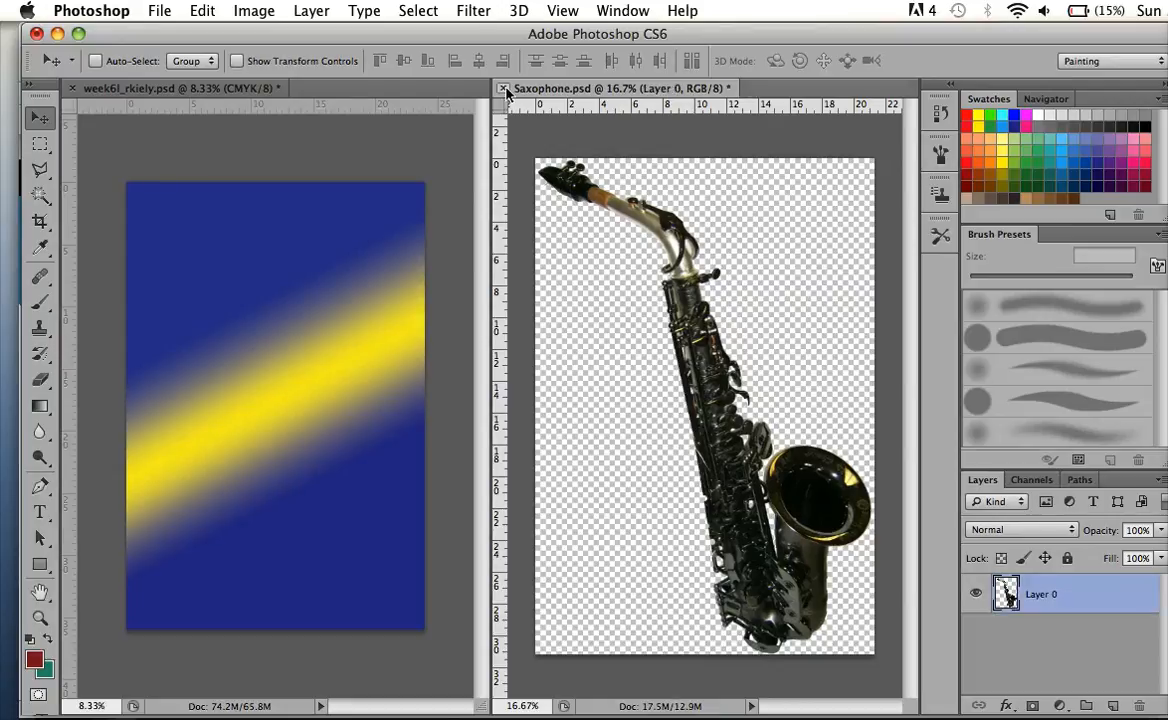
Close the Saxophone.psd document without saving its changes.
click(504, 89)
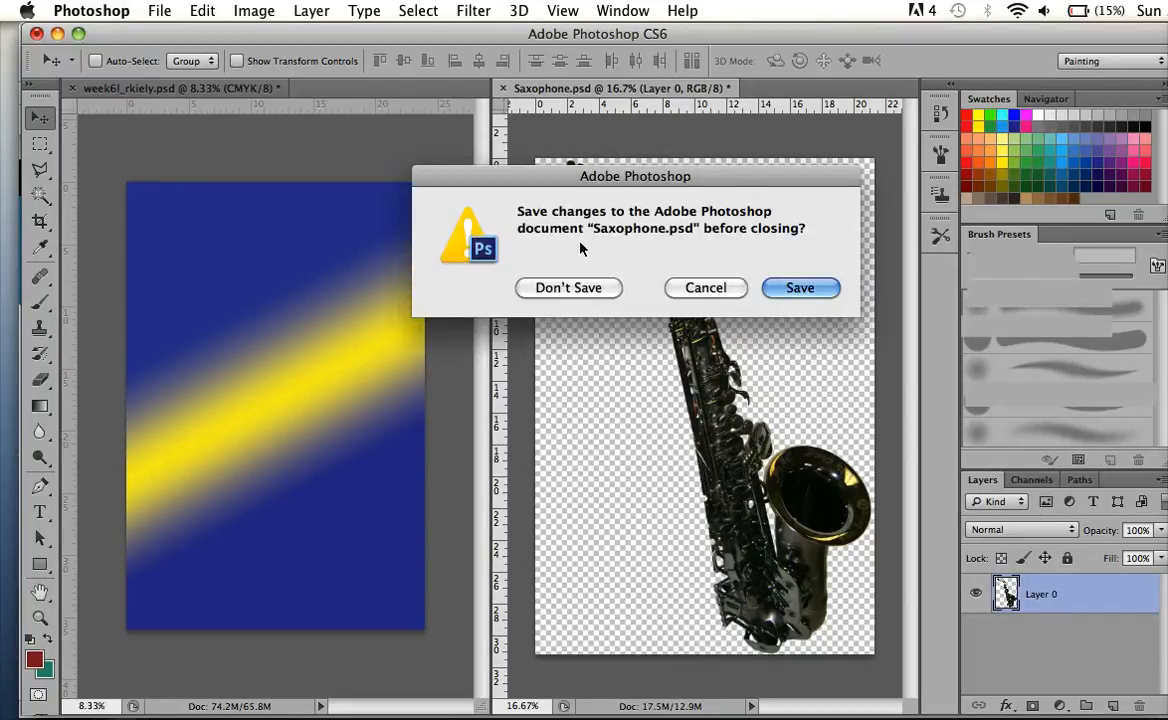
click(561, 287)
click(159, 10)
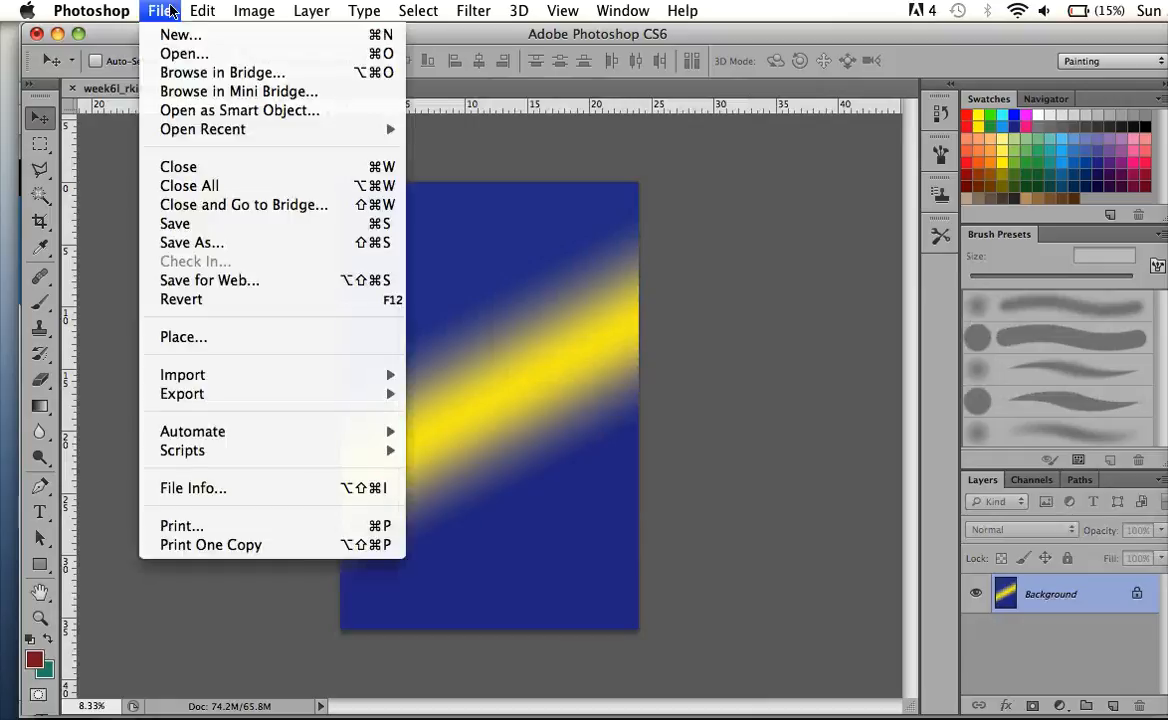
click(172, 51)
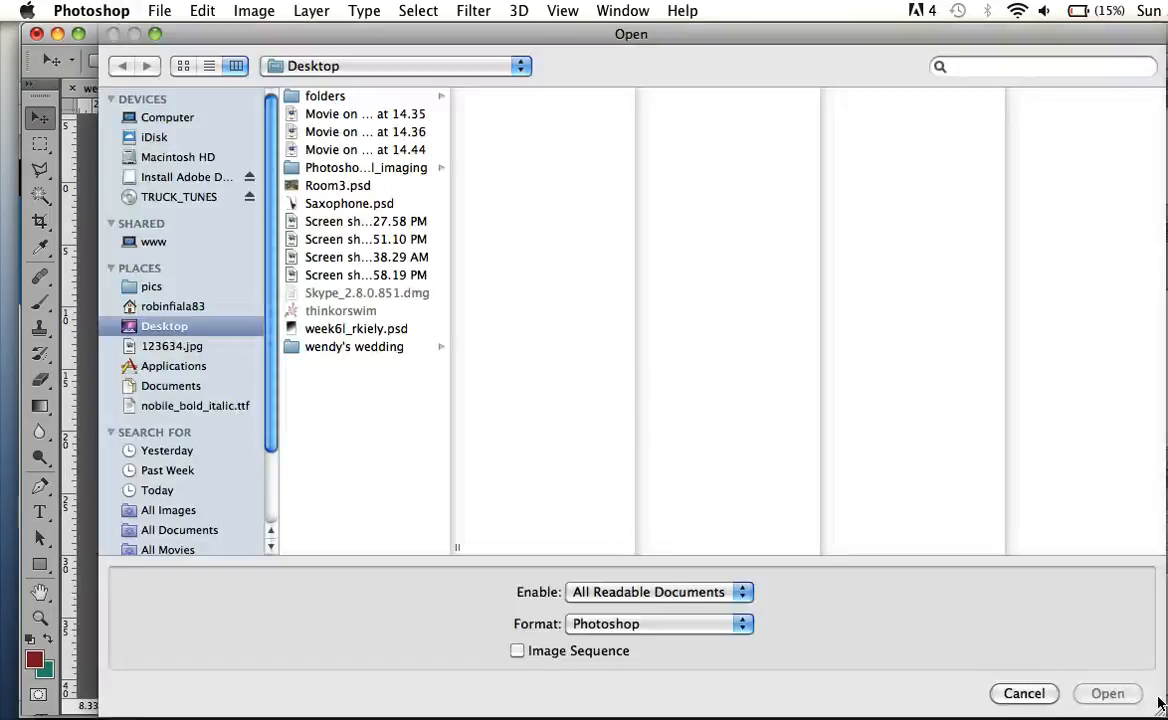
click(1022, 694)
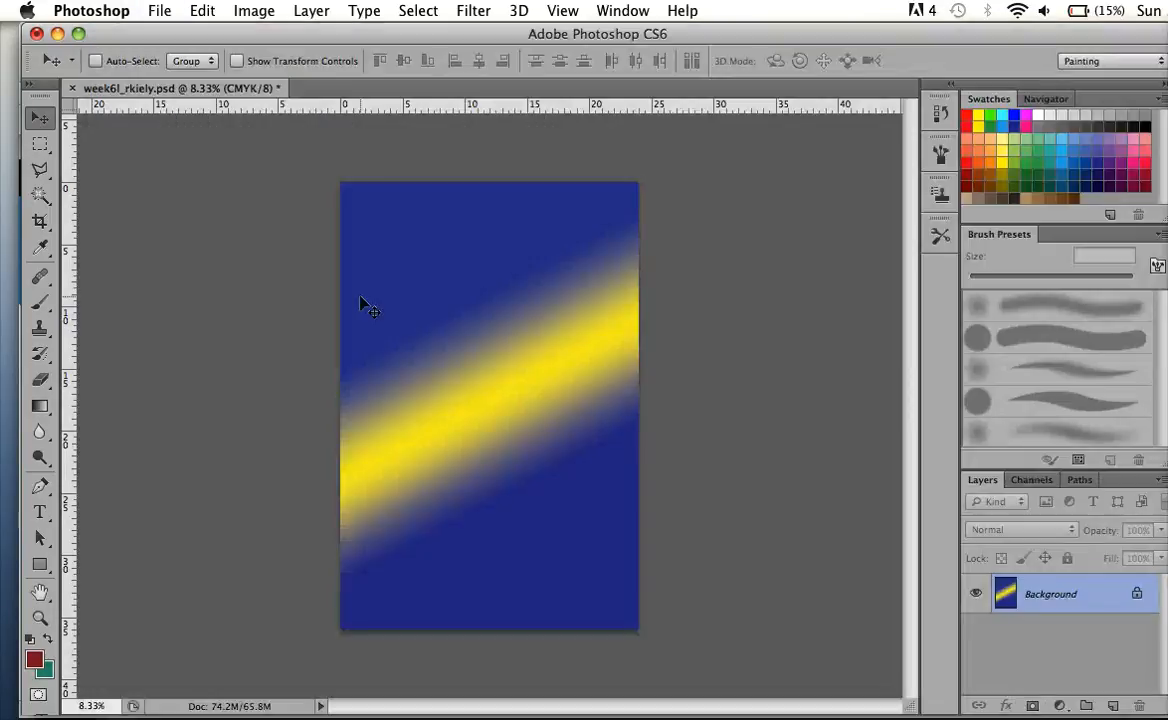
Place Saxophone.psd from the Desktop into the gradient image at 100% scale as a smart object.
click(156, 12)
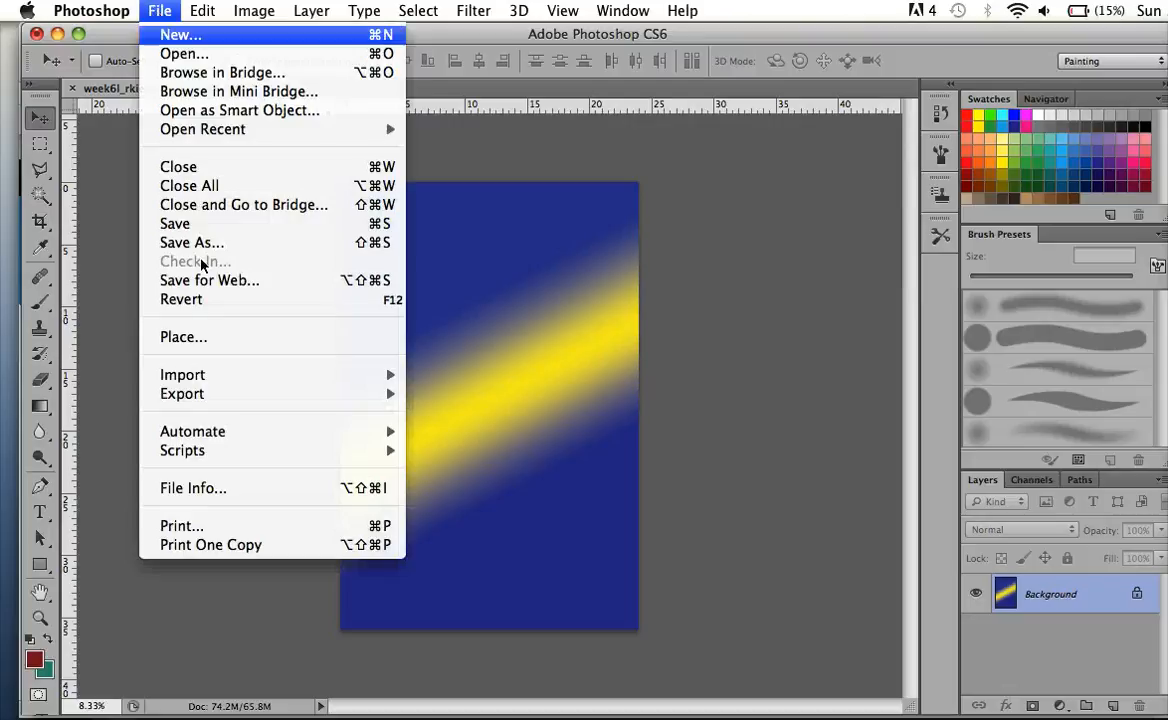
click(199, 342)
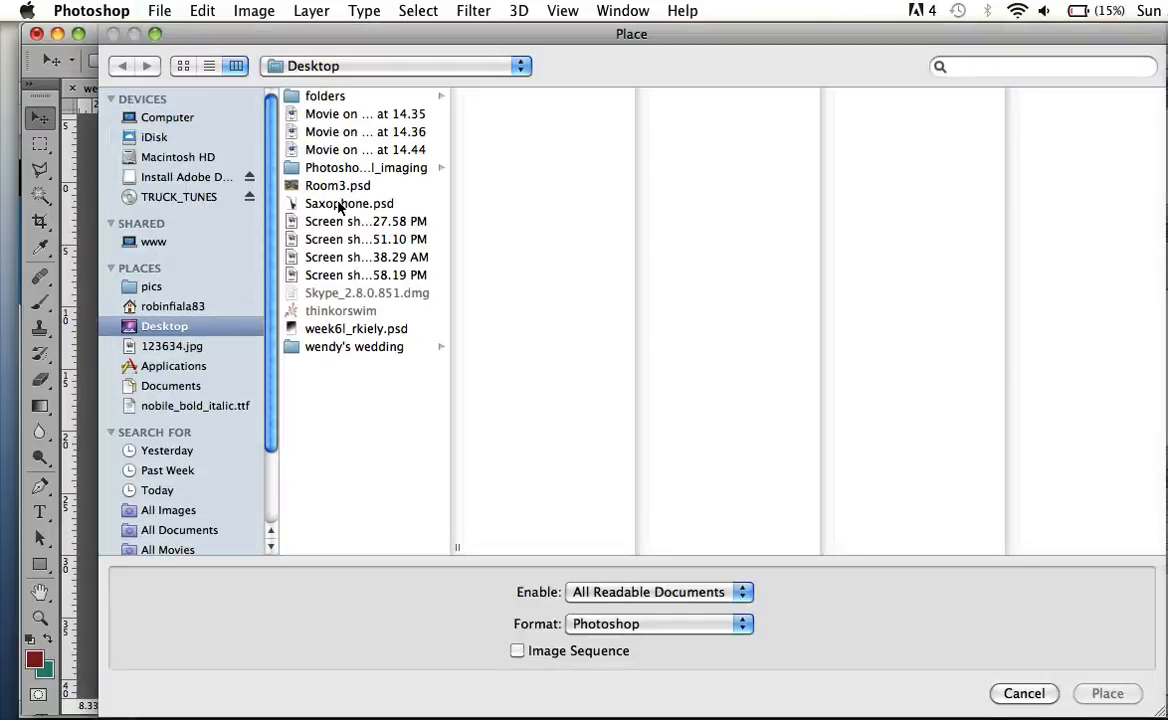
key(Escape)
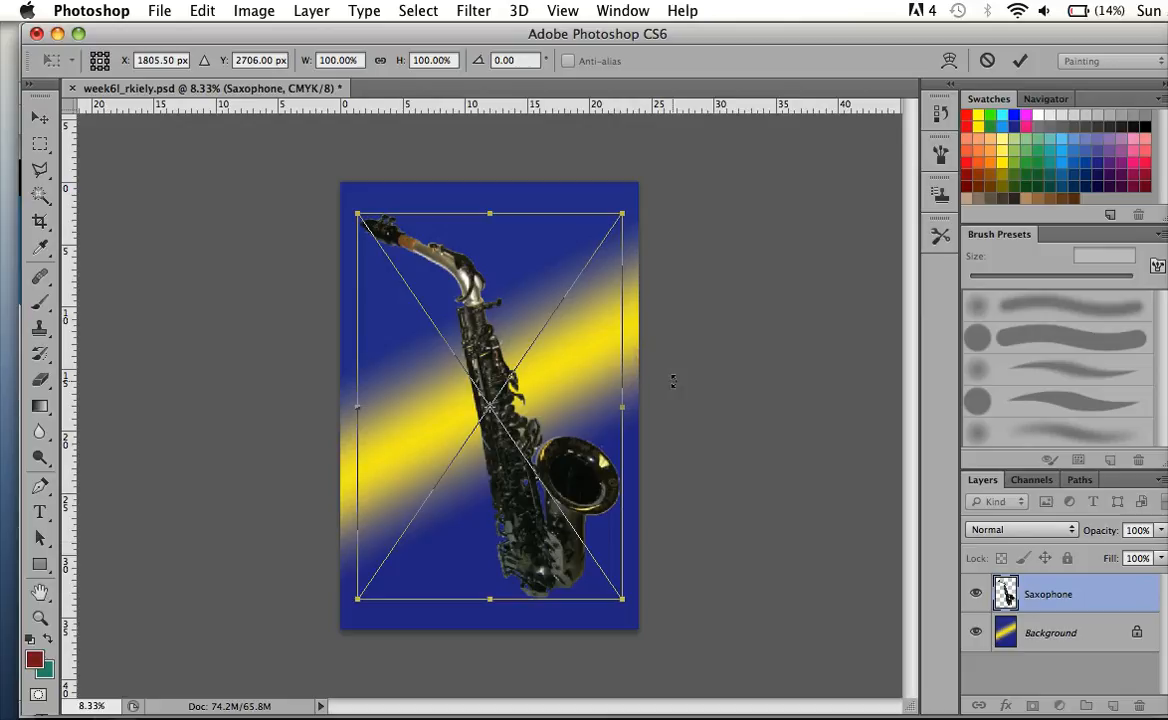
key(v)
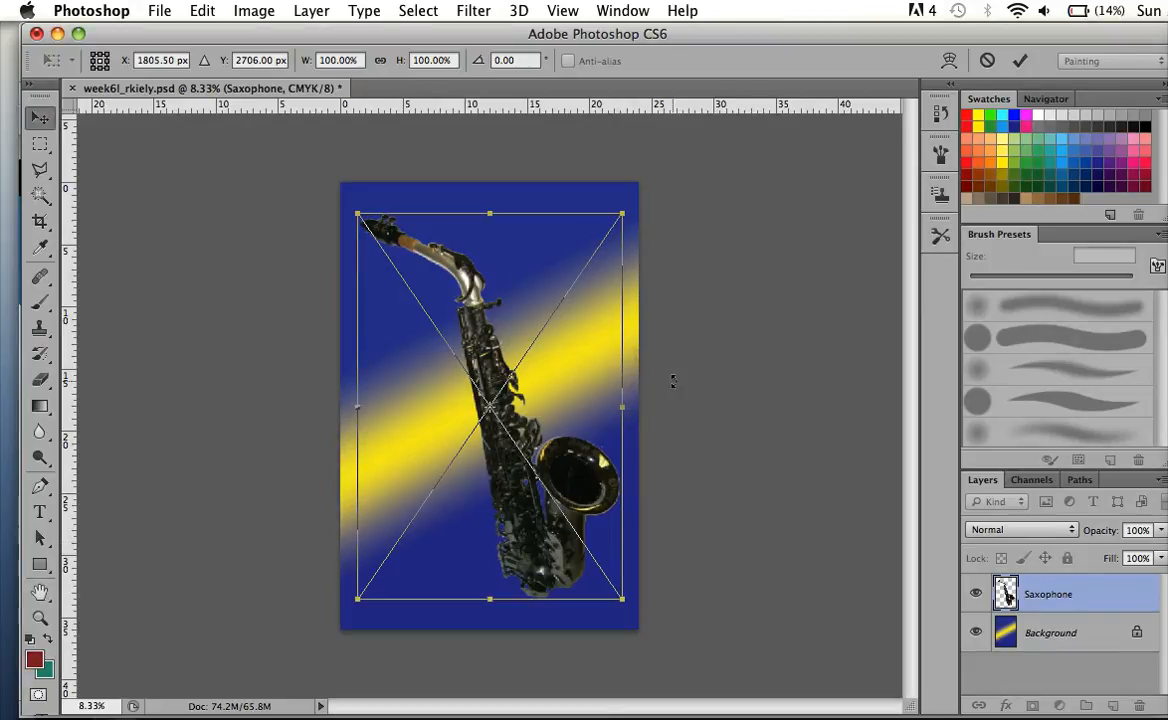
key(Return)
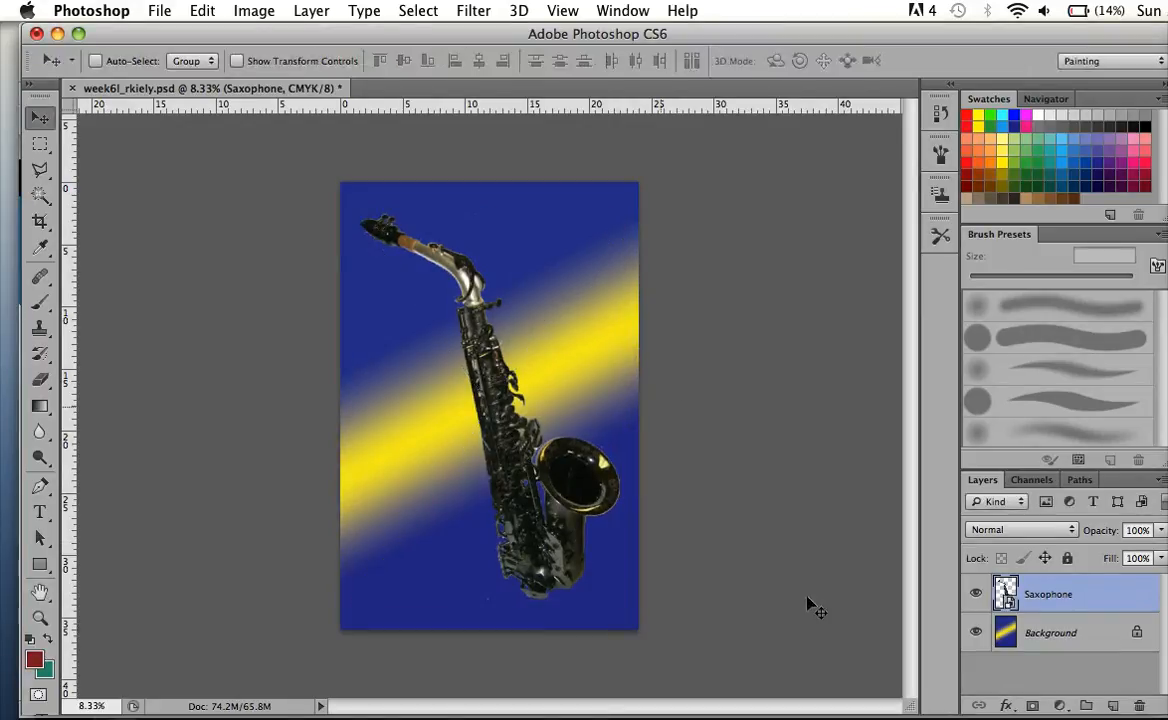